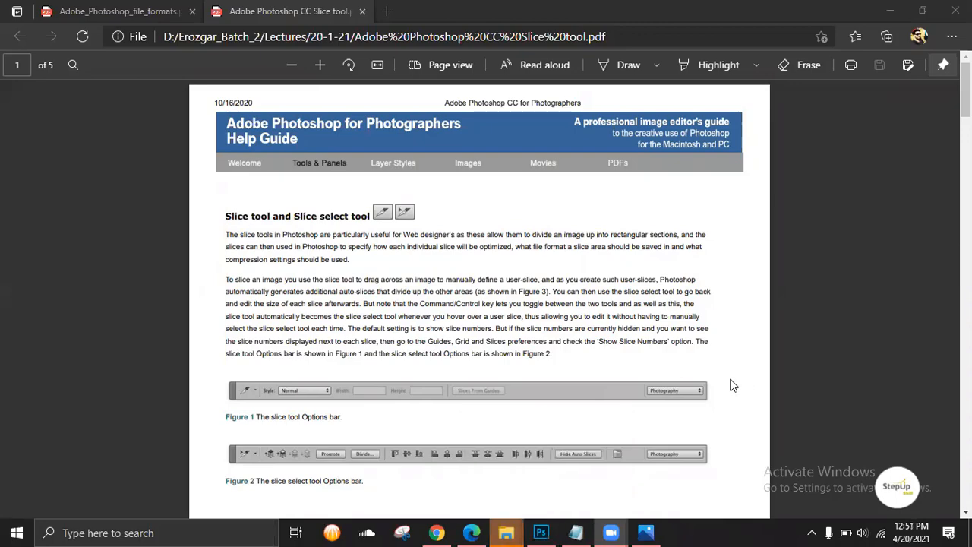
Read the PDF guide's introduction to the Slice tool and Slice Select tool, marking the sentence about dividing images into rectangular sections.
{"action": "left_click", "coordinate": [646, 369]}
{"action": "scroll", "coordinate": [646, 367], "scroll_direction": "up", "scroll_amount": 1, "text": "ctrl"}
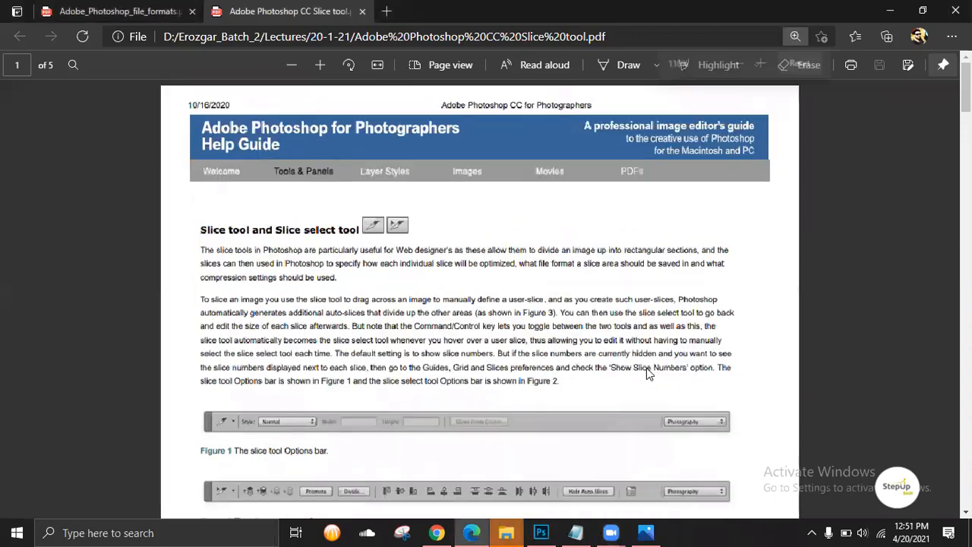
{"action": "scroll", "coordinate": [646, 367], "scroll_direction": "up", "scroll_amount": 1, "text": "ctrl"}
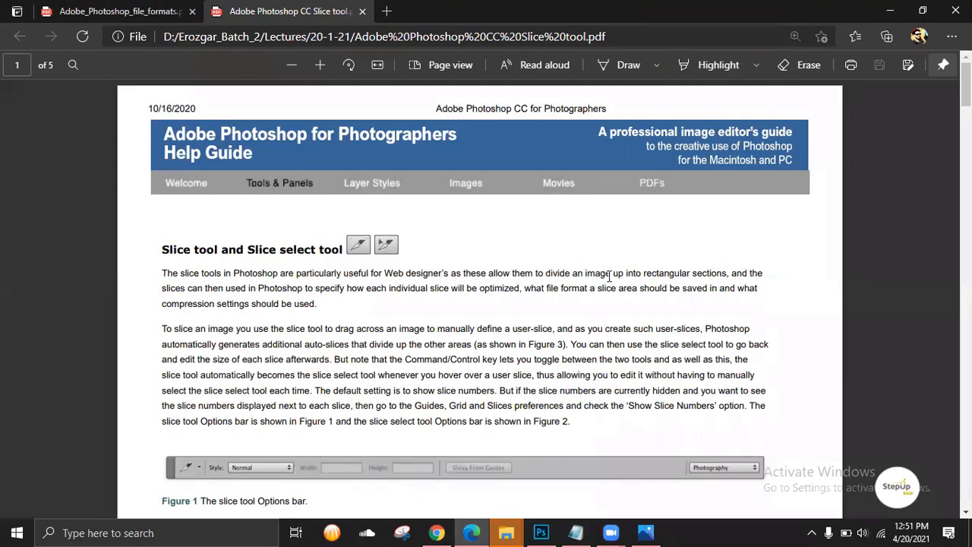
{"action": "left_click_drag", "start_coordinate": [728, 272], "coordinate": [165, 274]}
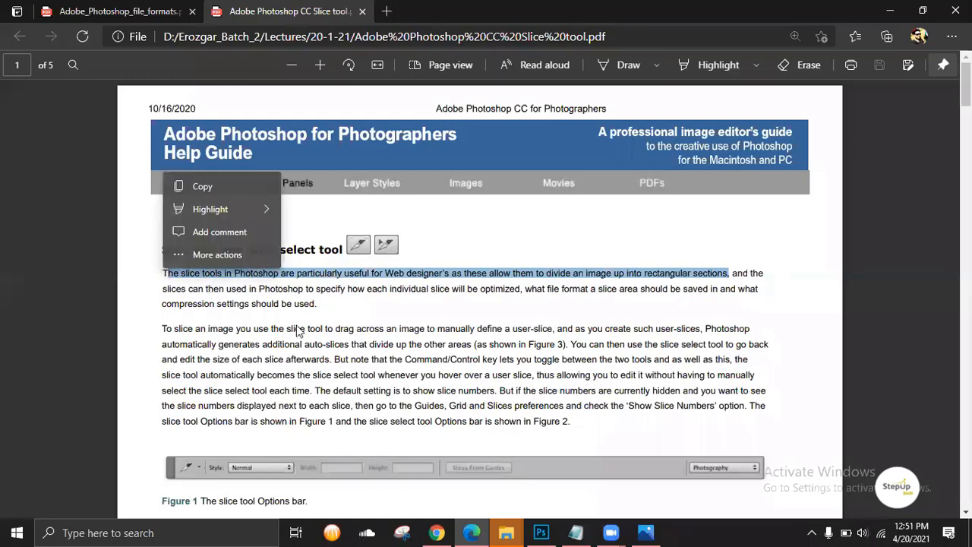
{"action": "left_click", "coordinate": [495, 293]}
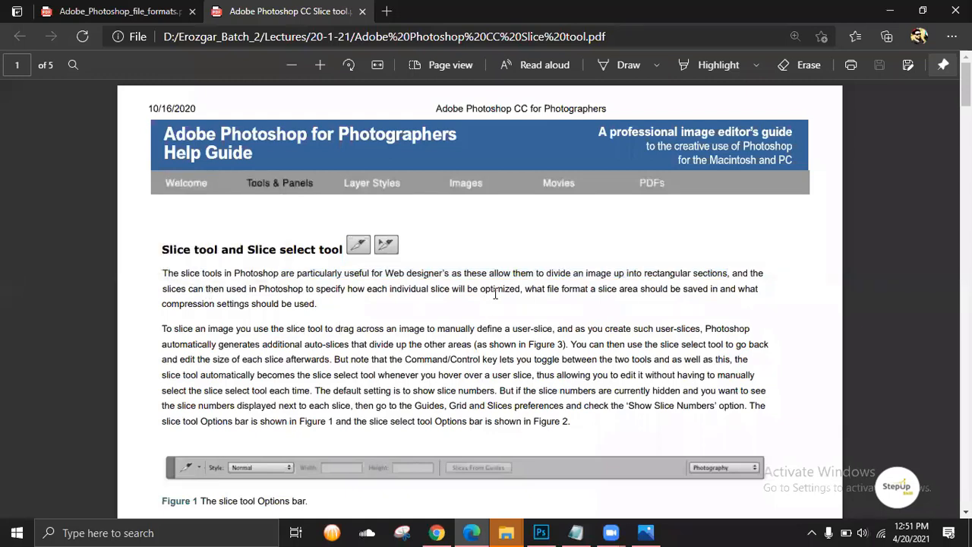
{"action": "key", "text": "ctrl+plus"}
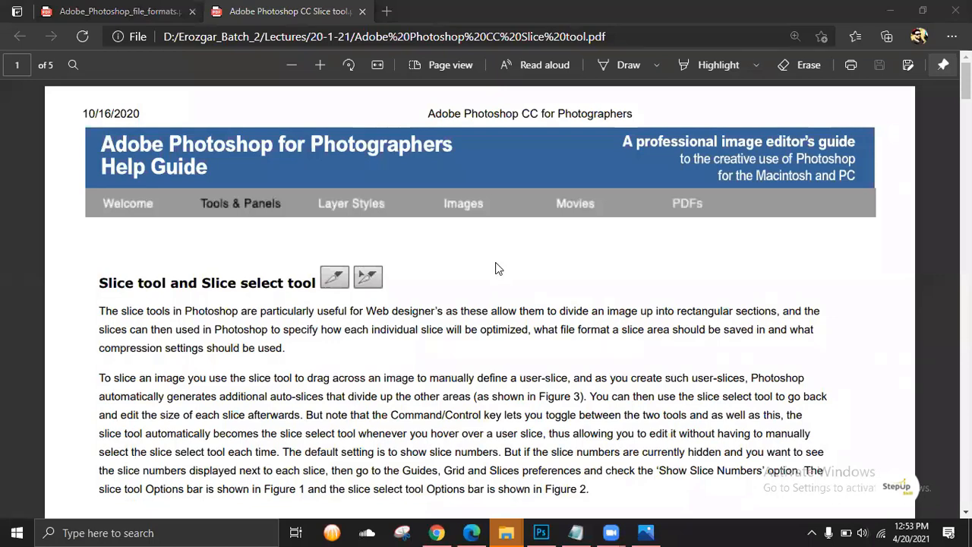
{"action": "scroll", "coordinate": [516, 287], "scroll_direction": "down", "scroll_amount": 1}
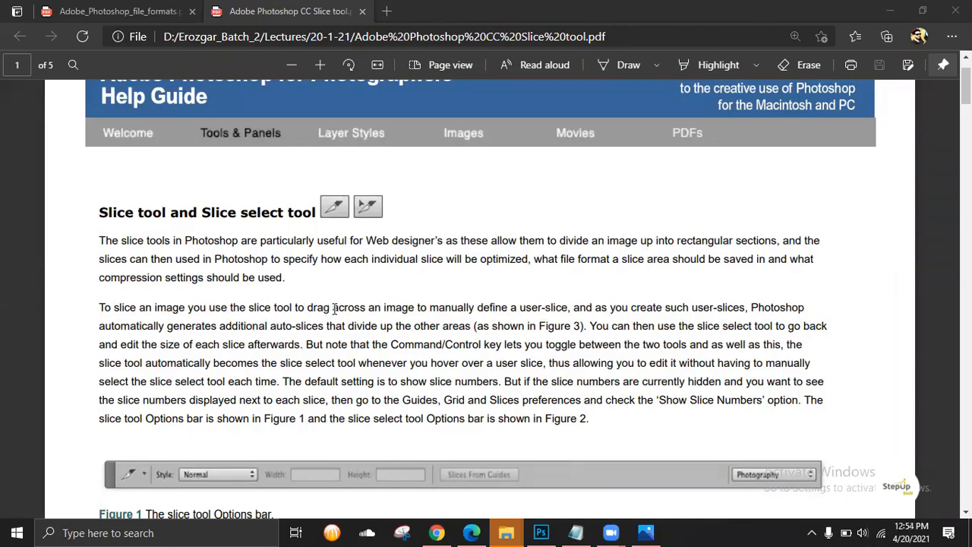
Switch to Photoshop and close the Ramadan-Kareem, Logo.jpg and Logo-design.png documents without saving changes.
{"action": "left_click", "coordinate": [576, 532]}
{"action": "left_click", "coordinate": [541, 532]}
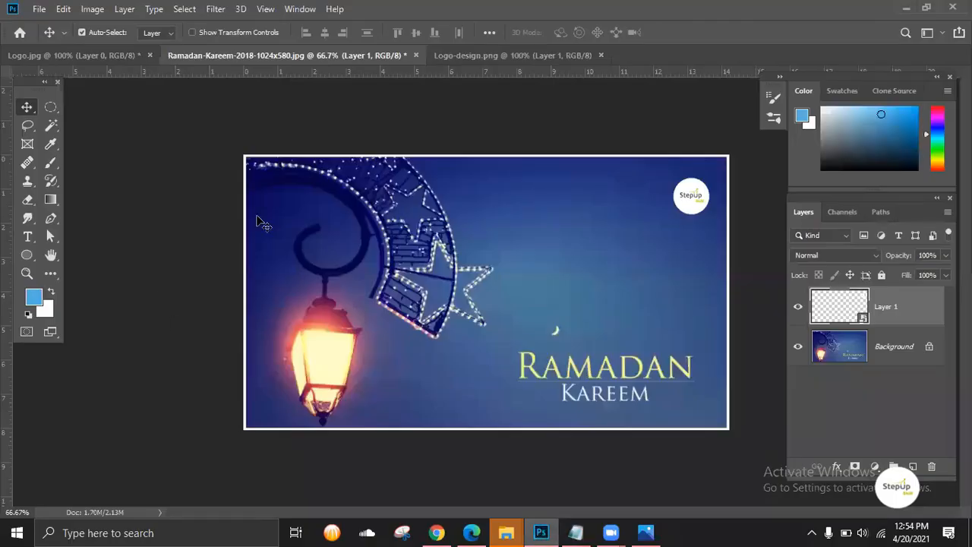
{"action": "left_click", "coordinate": [416, 56]}
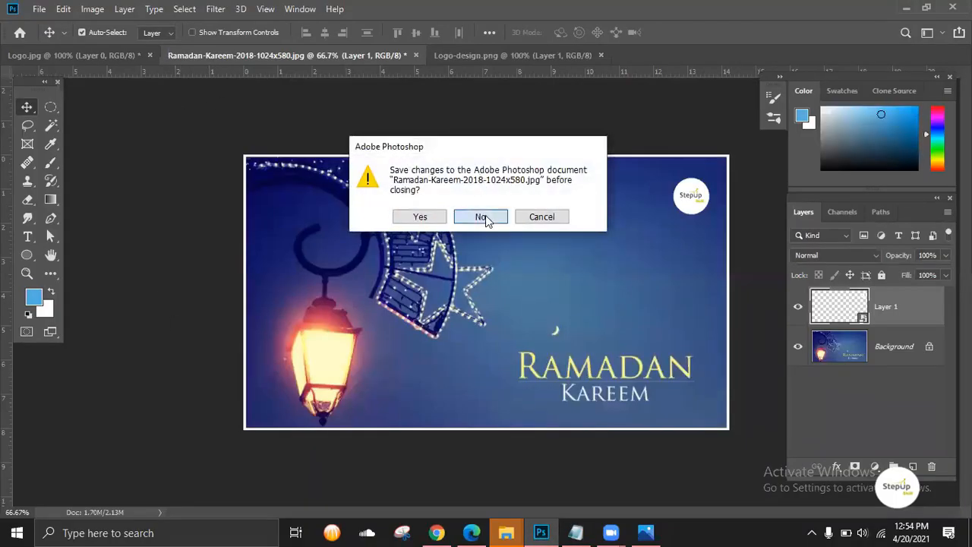
{"action": "left_click", "coordinate": [480, 216]}
{"action": "left_click", "coordinate": [150, 55]}
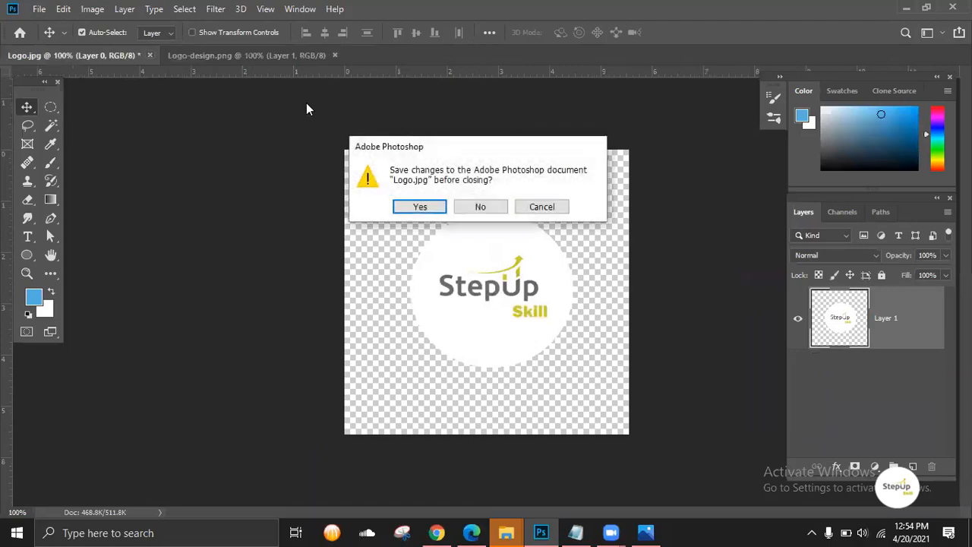
{"action": "left_click", "coordinate": [477, 207]}
{"action": "left_click", "coordinate": [175, 57]}
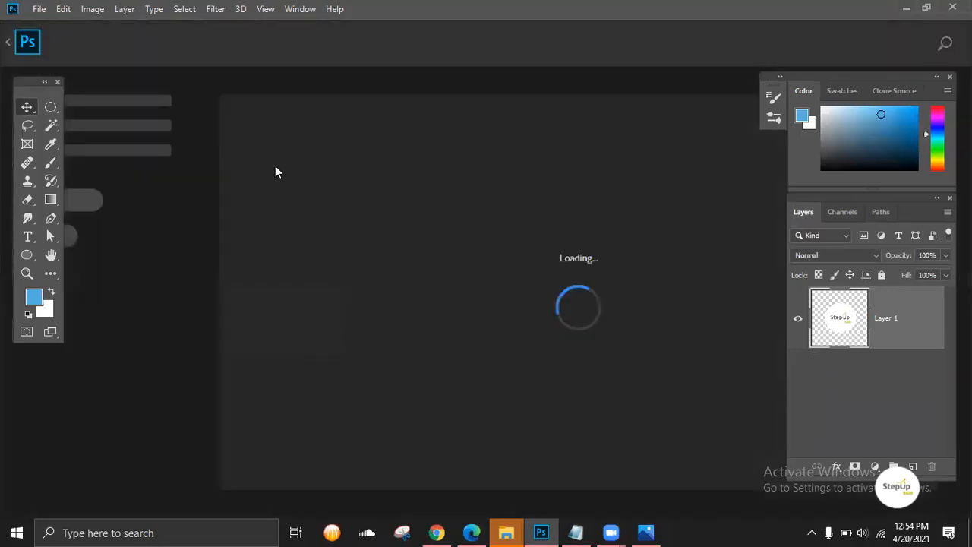
Open the landscape image 1321138 from the 20-1-21 lecture folder in Photoshop.
{"action": "key", "text": "super+d"}
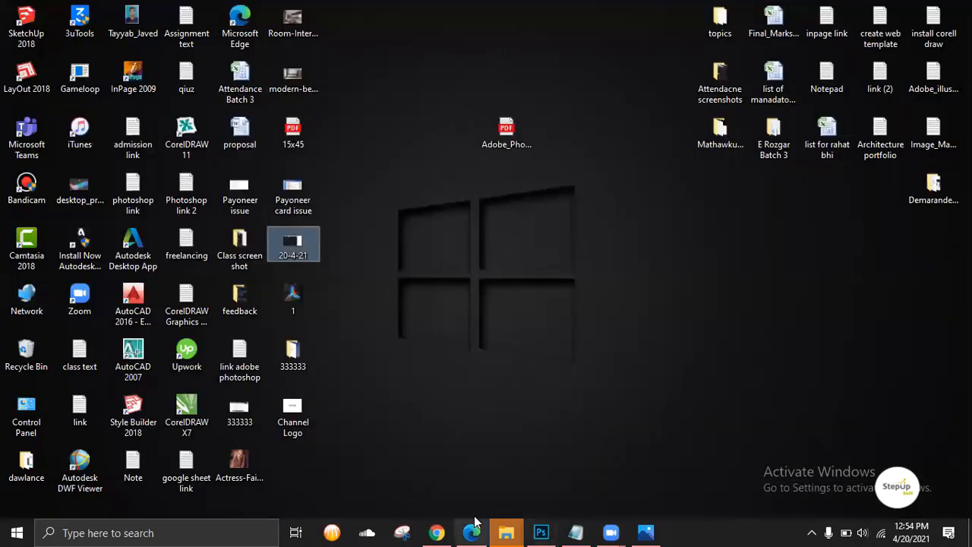
{"action": "left_click", "coordinate": [377, 307]}
{"action": "left_click", "coordinate": [505, 531]}
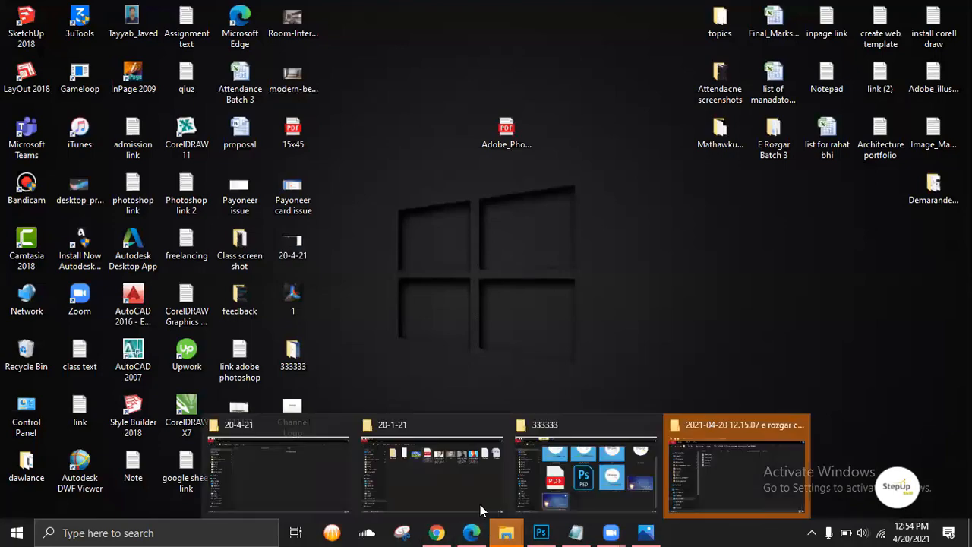
{"action": "left_click", "coordinate": [430, 467]}
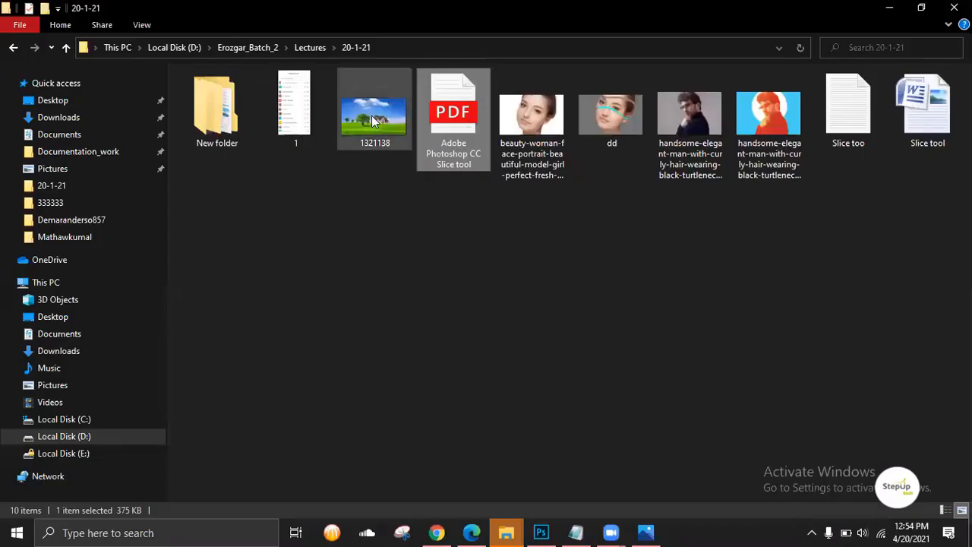
{"action": "left_click_drag", "start_coordinate": [374, 114], "coordinate": [298, 39]}
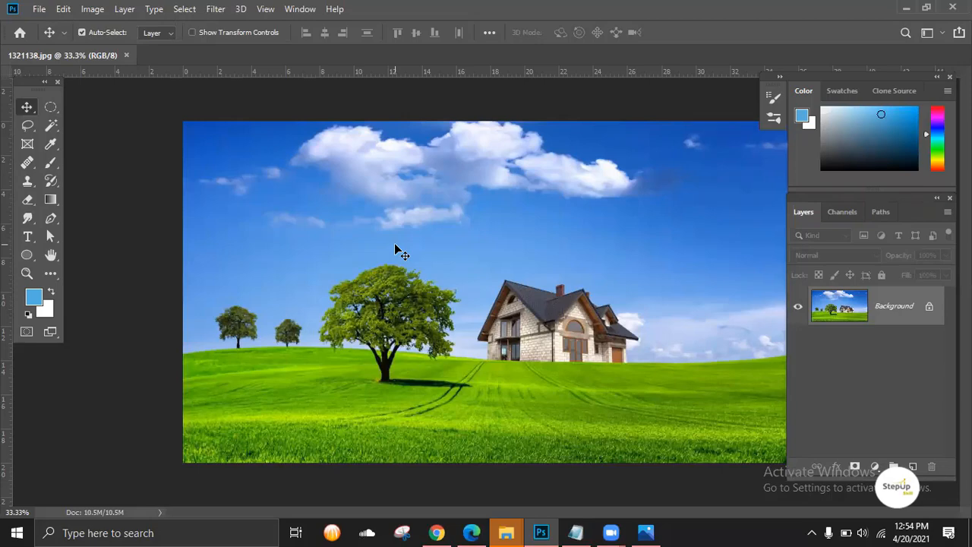
Convert the Background into a regular layer named Layer 0 and activate the Slice tool.
{"action": "double_click", "coordinate": [911, 318]}
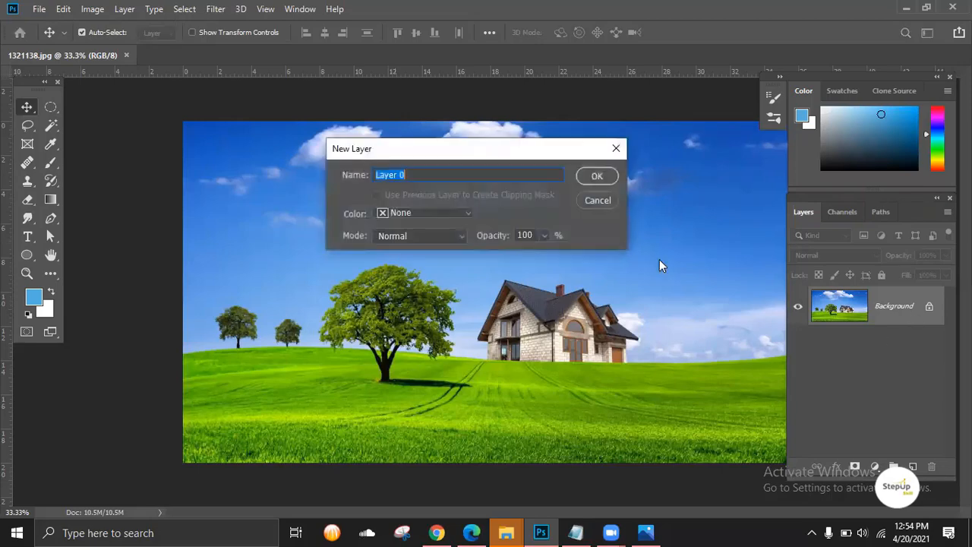
{"action": "left_click", "coordinate": [597, 175]}
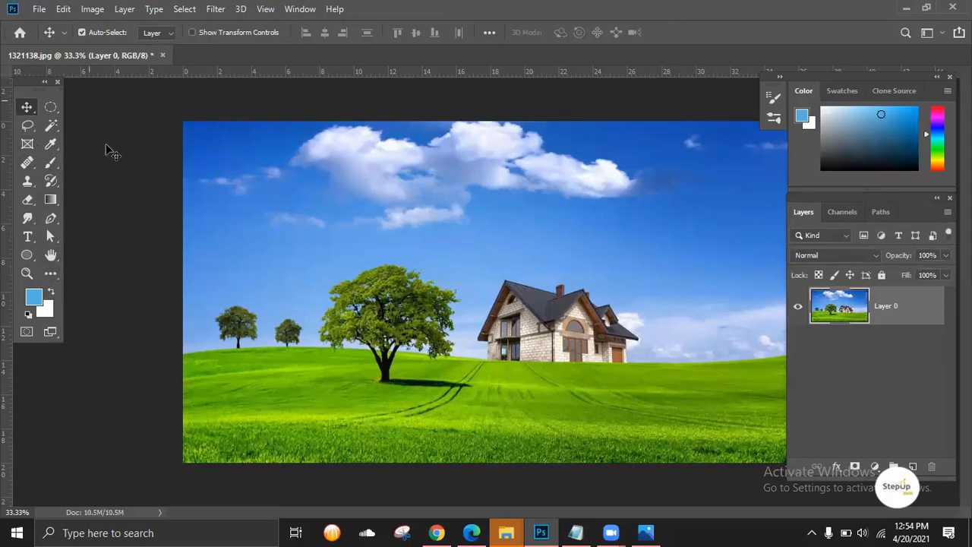
{"action": "left_click", "coordinate": [51, 273]}
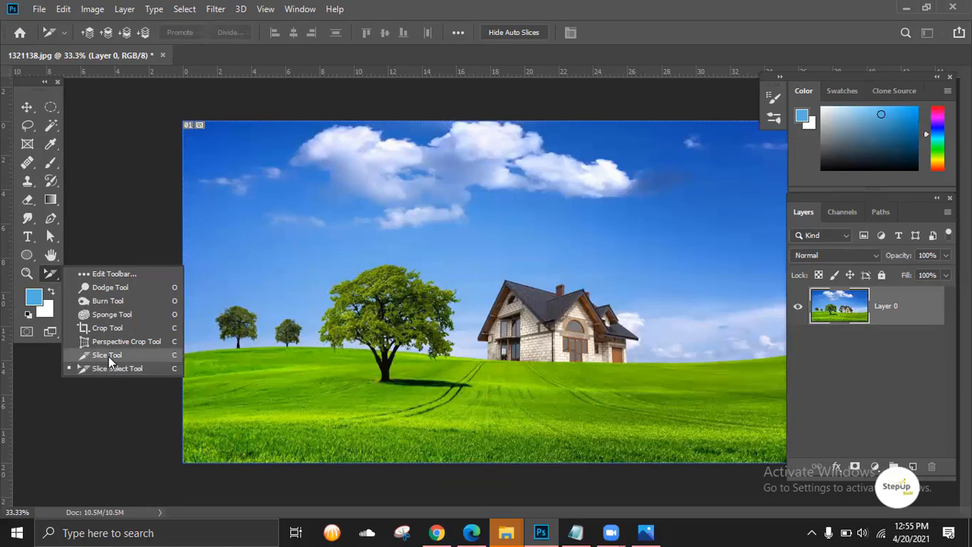
{"action": "left_click", "coordinate": [108, 355]}
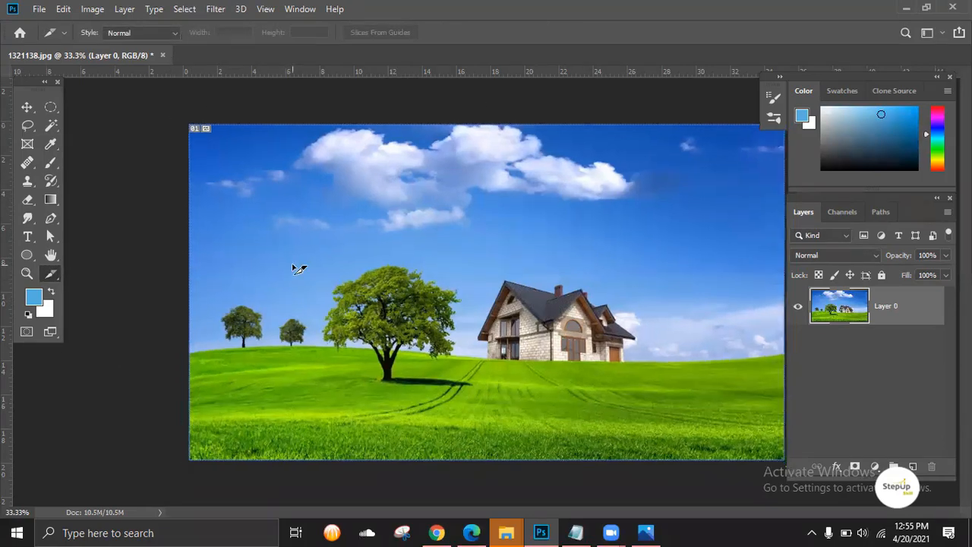
{"action": "key", "text": "ctrl+minus"}
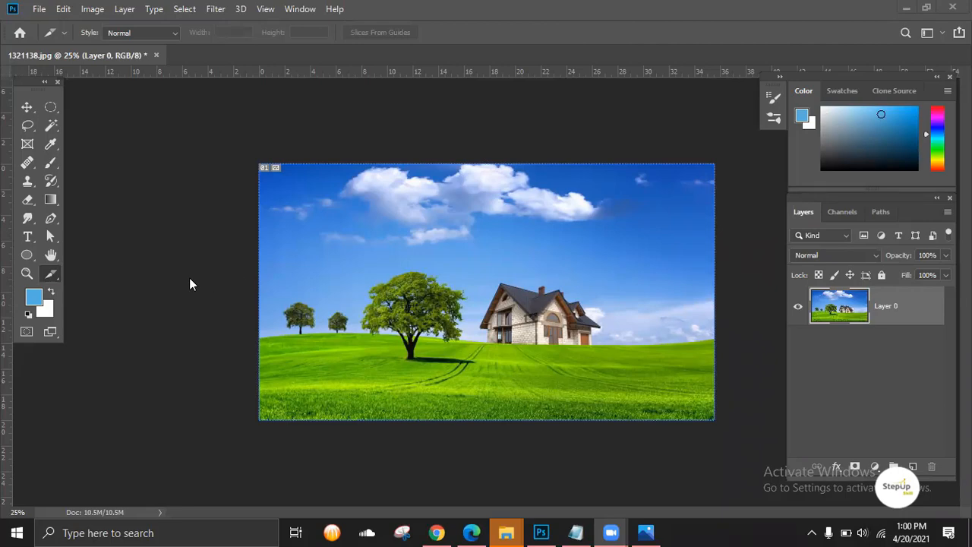
Review the toolbar customization settings, looking through the toolbar list and the extra tools that include the Slice tools.
{"action": "right_click", "coordinate": [52, 275]}
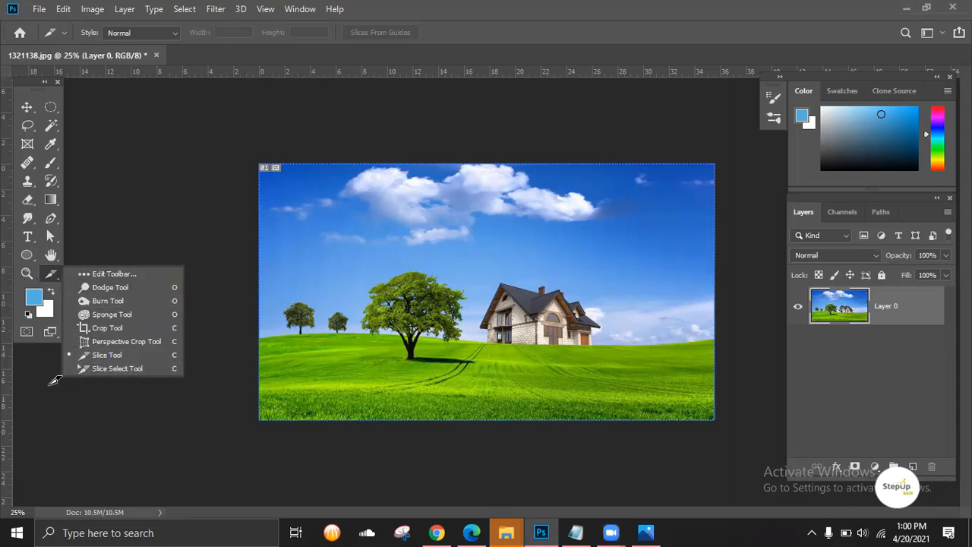
{"action": "left_click", "coordinate": [59, 299]}
{"action": "left_click", "coordinate": [62, 9]}
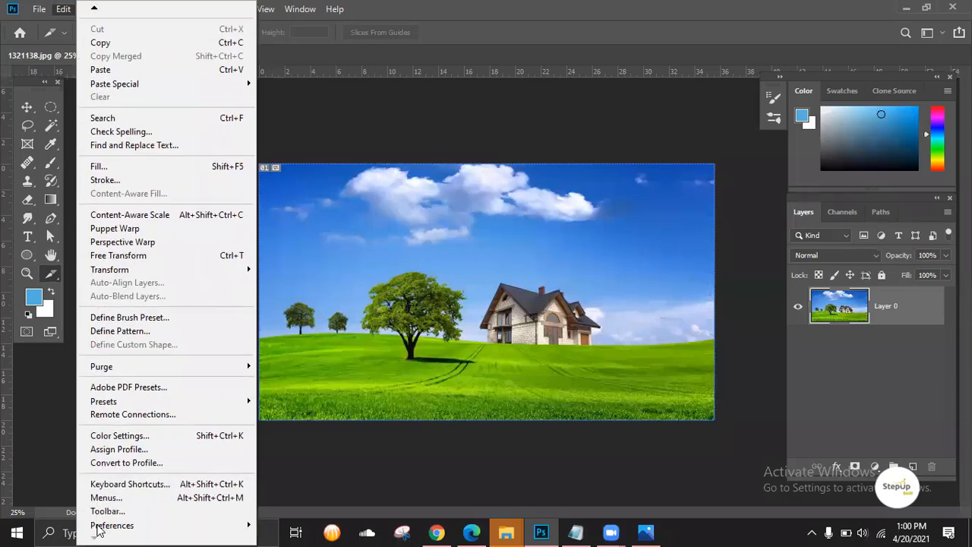
{"action": "left_click", "coordinate": [107, 512]}
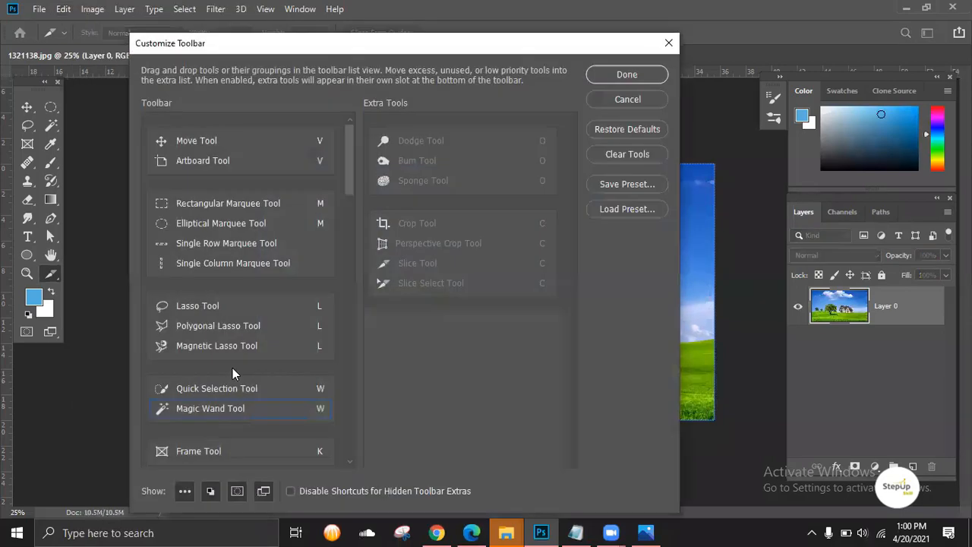
{"action": "left_click_drag", "start_coordinate": [363, 47], "coordinate": [368, 34]}
{"action": "mouse_move", "coordinate": [356, 128]}
{"action": "left_mouse_down"}
{"action": "mouse_move", "coordinate": [354, 369]}
{"action": "mouse_move", "coordinate": [357, 262]}
{"action": "left_mouse_up"}
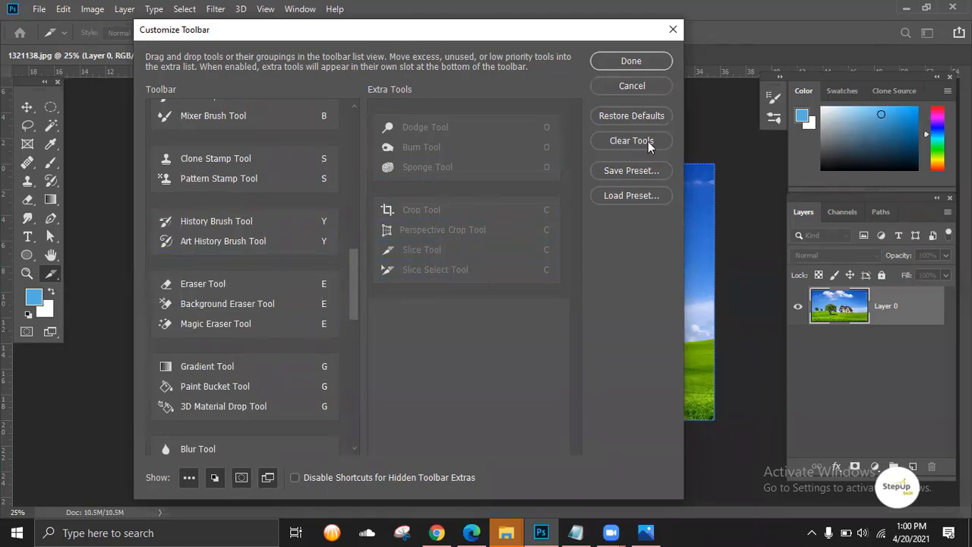
{"action": "left_click", "coordinate": [627, 62]}
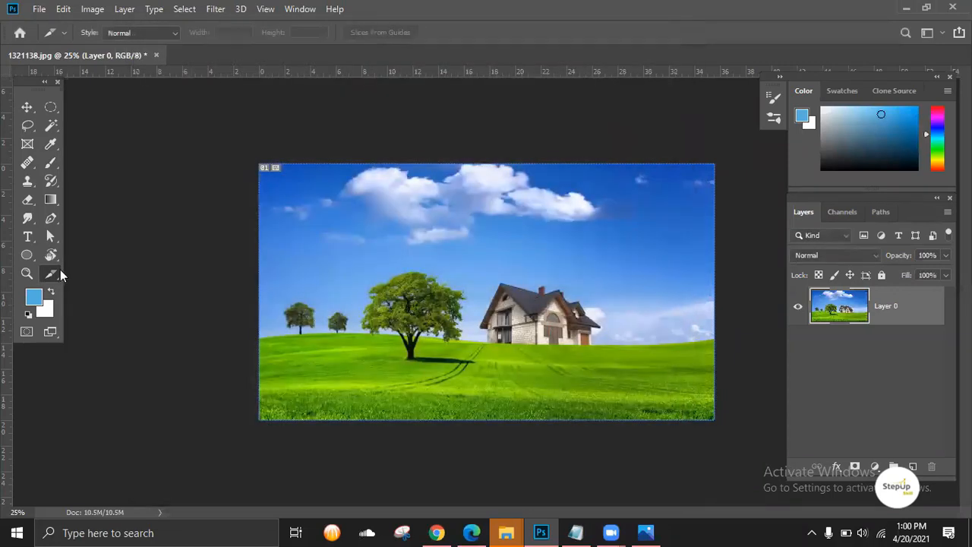
Divide the landscape image into four adjoining slices with the Slice tool, two across the sky half and two across the lower half.
{"action": "right_click", "coordinate": [60, 270]}
{"action": "left_click", "coordinate": [95, 357]}
{"action": "left_click_drag", "start_coordinate": [261, 163], "coordinate": [497, 302]}
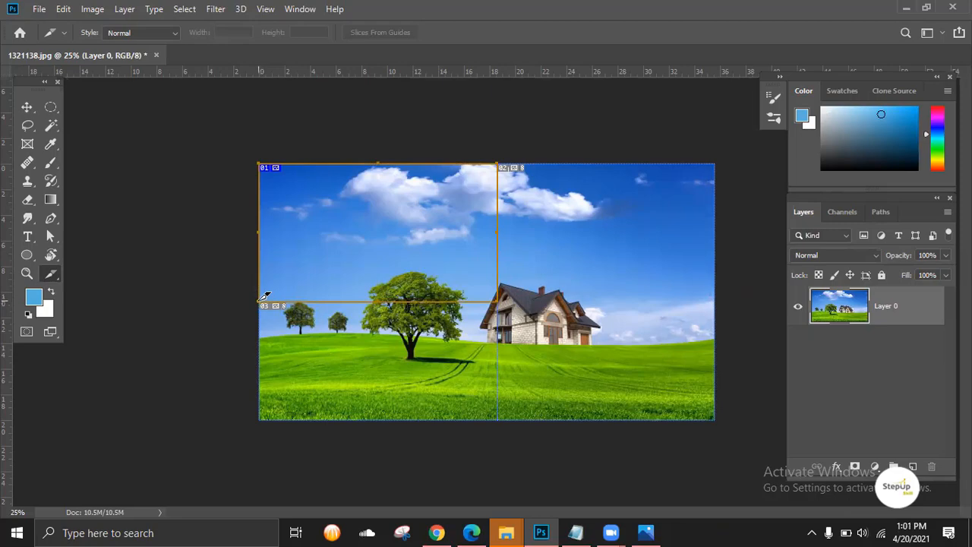
{"action": "left_click_drag", "start_coordinate": [265, 295], "coordinate": [504, 420]}
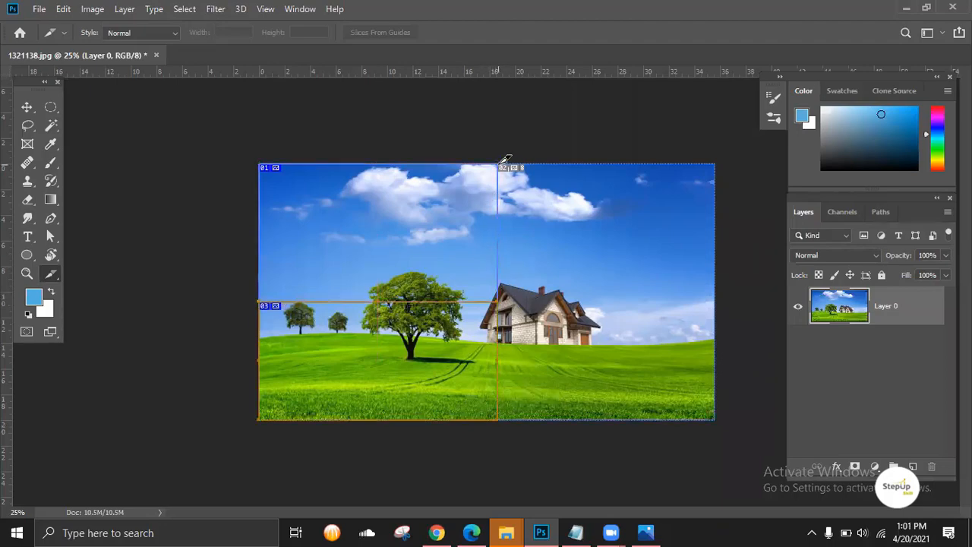
{"action": "left_click_drag", "start_coordinate": [503, 164], "coordinate": [723, 302]}
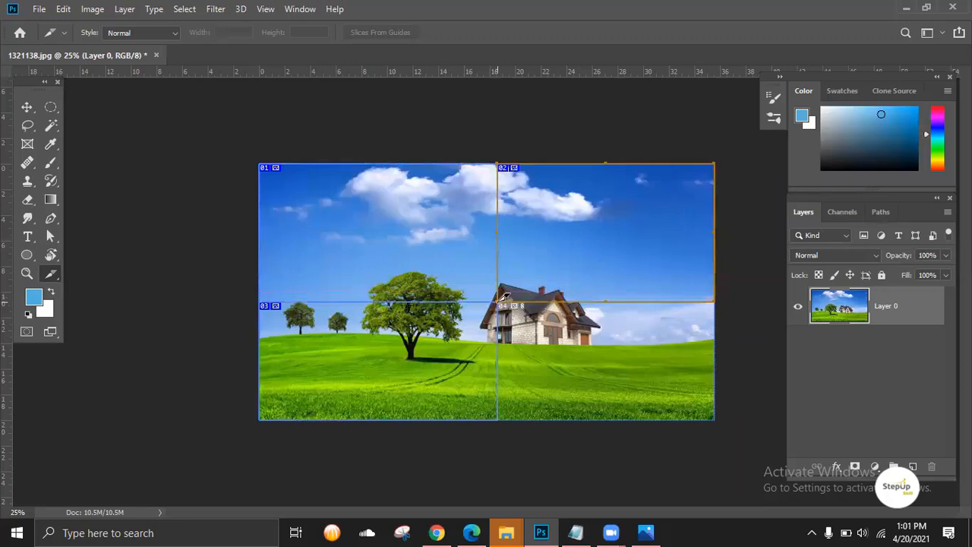
{"action": "left_click_drag", "start_coordinate": [501, 298], "coordinate": [715, 416]}
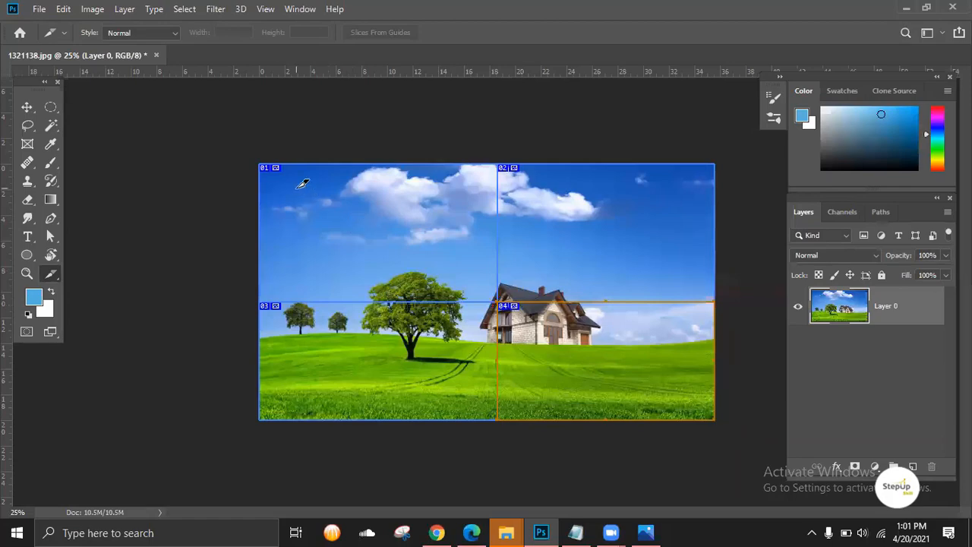
Start a Save for Web (Legacy) export of the sliced image with JPEG as the file format.
{"action": "left_click", "coordinate": [40, 10]}
{"action": "mouse_move", "coordinate": [71, 202]}
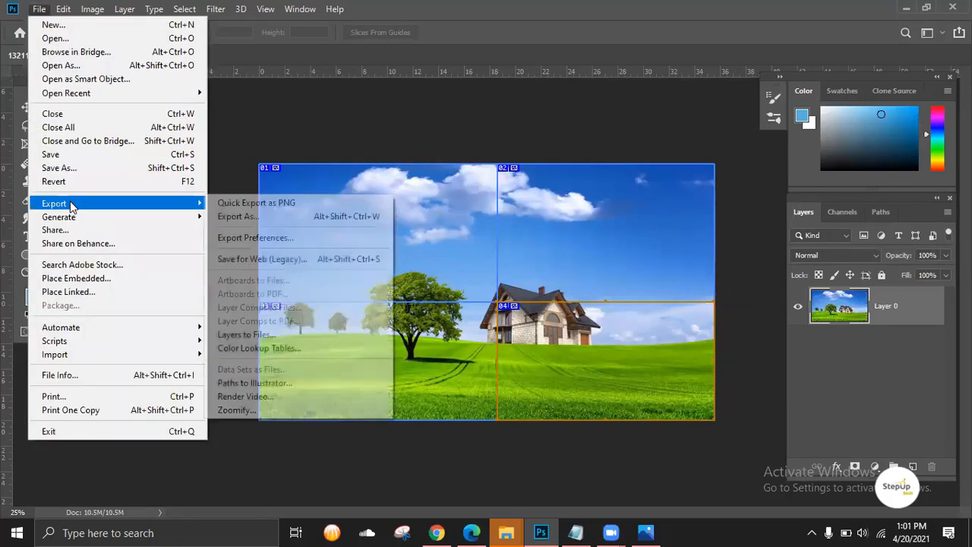
{"action": "left_click", "coordinate": [295, 264]}
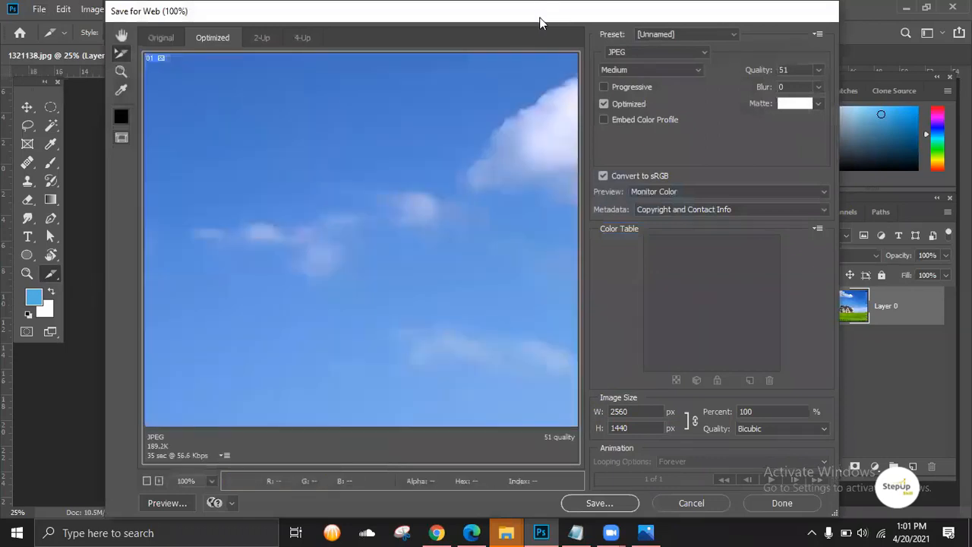
{"action": "left_click_drag", "start_coordinate": [540, 21], "coordinate": [516, 38]}
{"action": "left_click", "coordinate": [660, 73]}
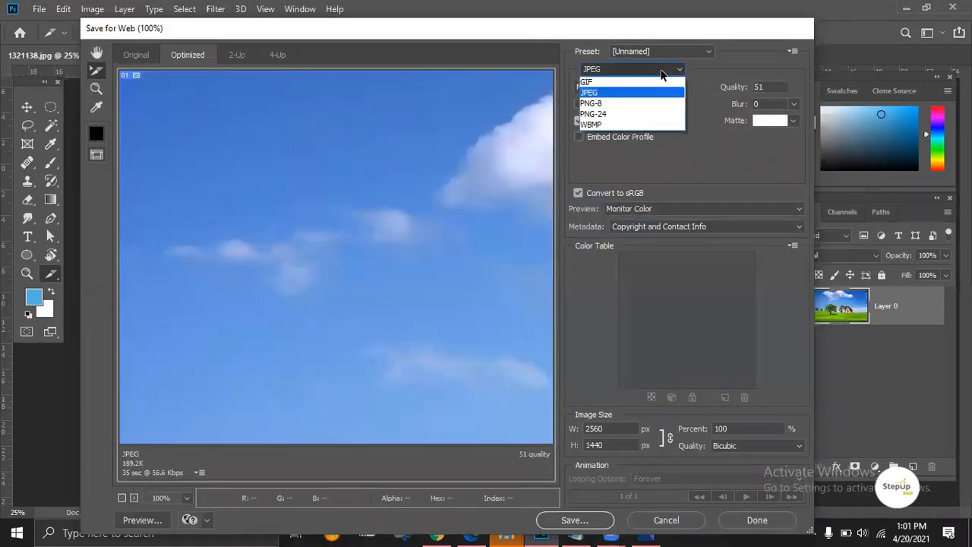
{"action": "left_click", "coordinate": [641, 92]}
Save all slices as images only to the Desktop under the name 1321138, and show the desktop.
{"action": "left_click", "coordinate": [585, 522]}
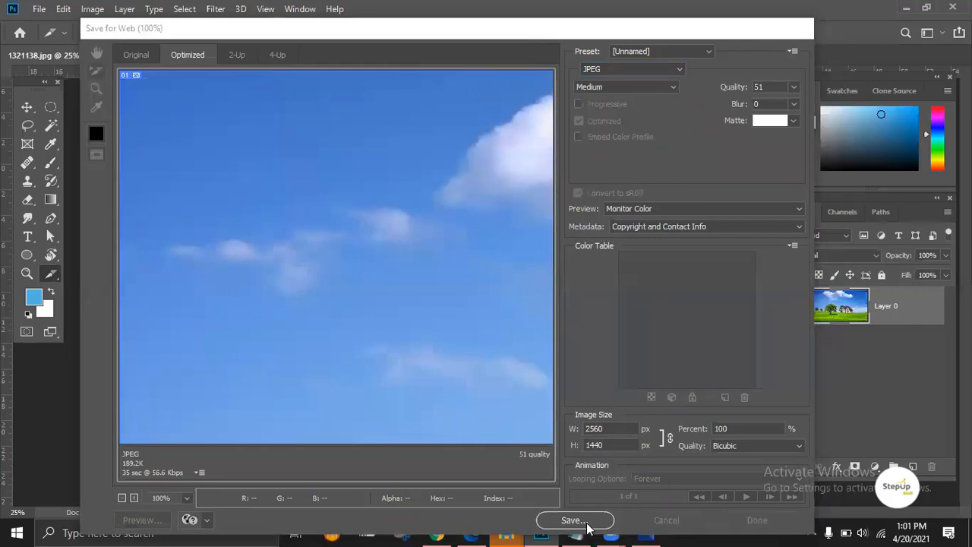
{"action": "left_click", "coordinate": [580, 522]}
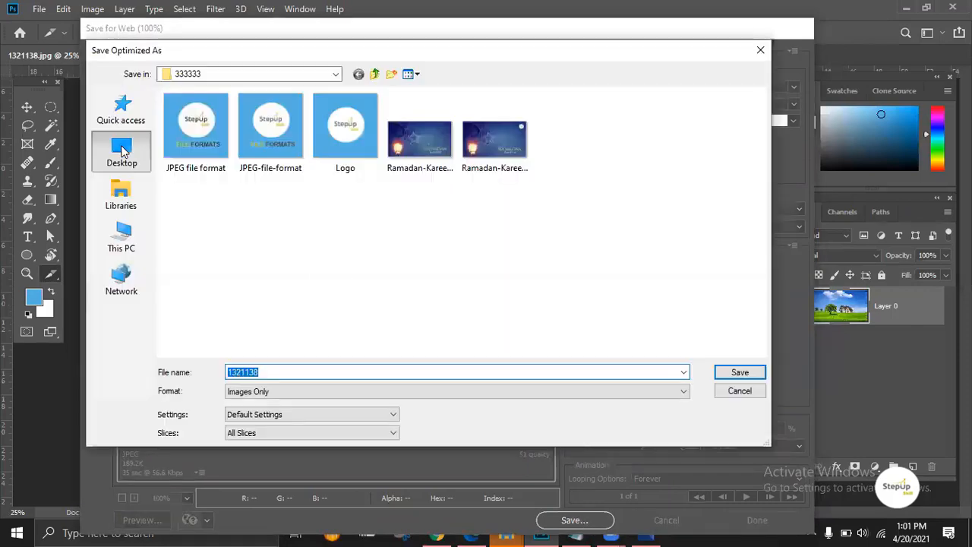
{"action": "left_click", "coordinate": [121, 150]}
{"action": "left_click", "coordinate": [739, 372]}
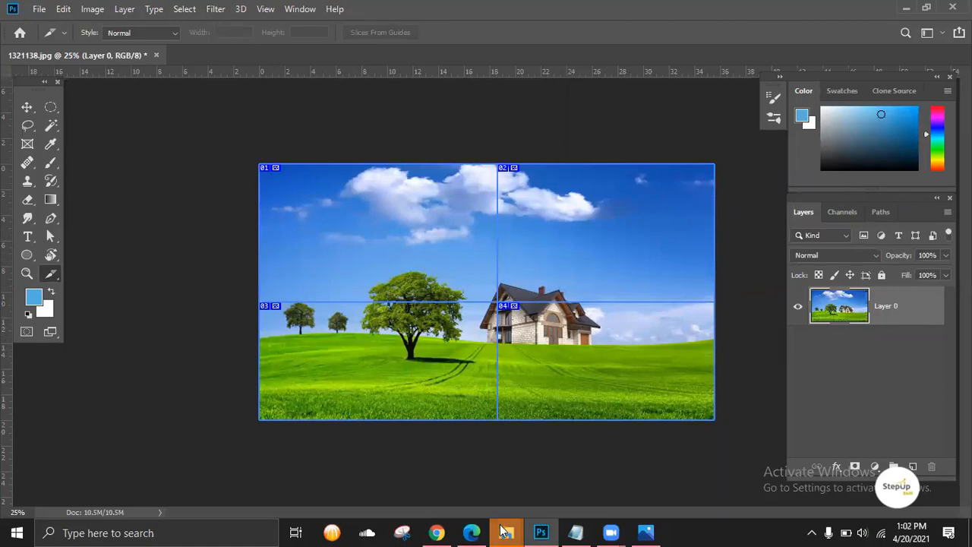
{"action": "mouse_move", "coordinate": [506, 533]}
{"action": "key", "text": "super+d"}
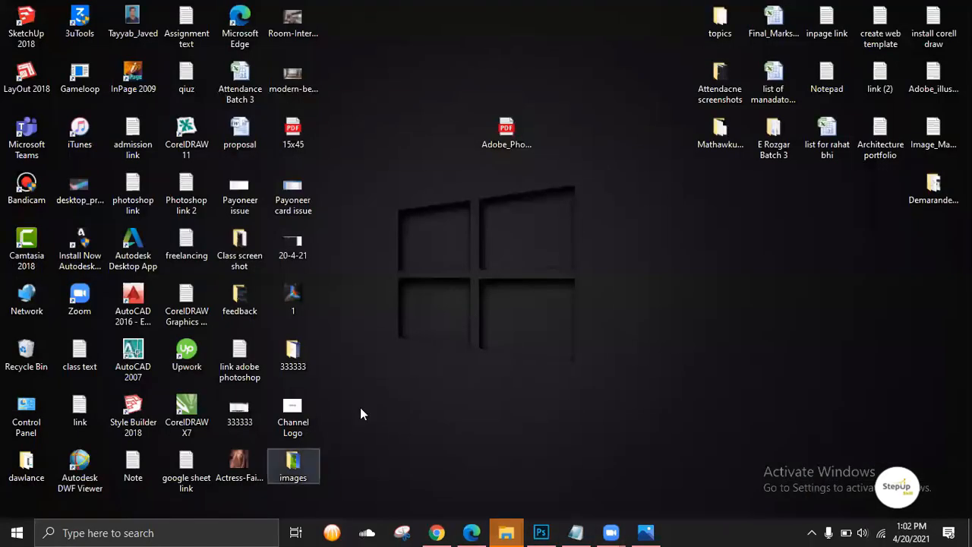
Open the exported images folder on the desktop in a maximized window and show its files as extra large icons.
{"action": "key", "text": "Return"}
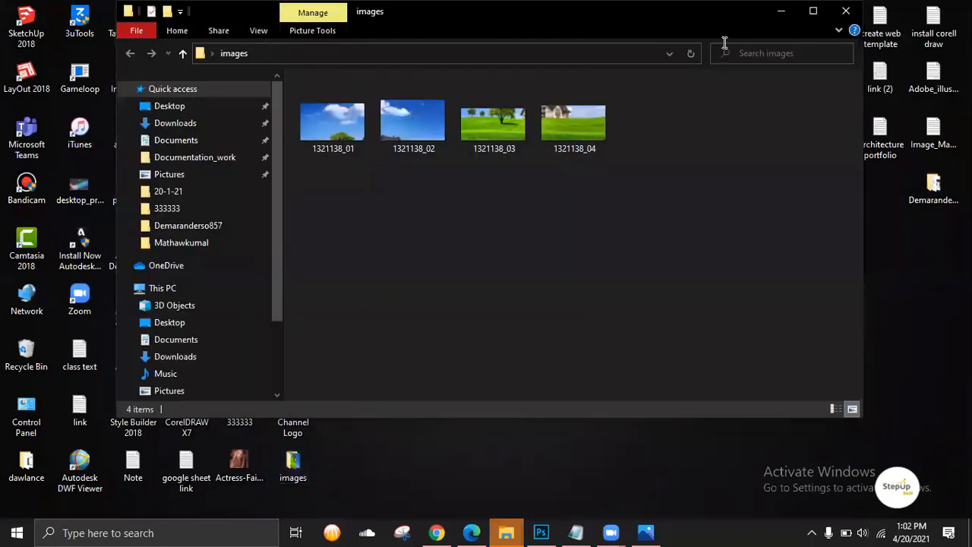
{"action": "left_click", "coordinate": [813, 11]}
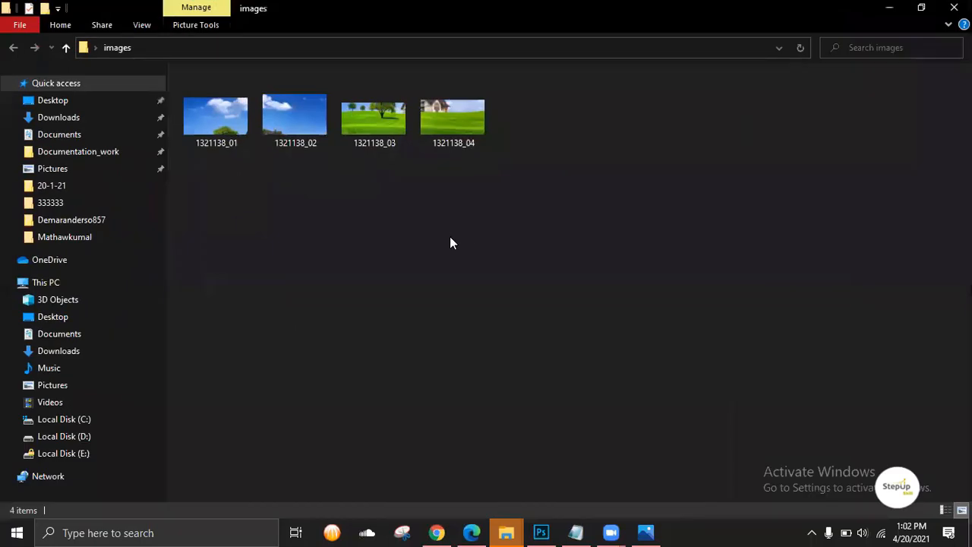
{"action": "left_click", "coordinate": [232, 141]}
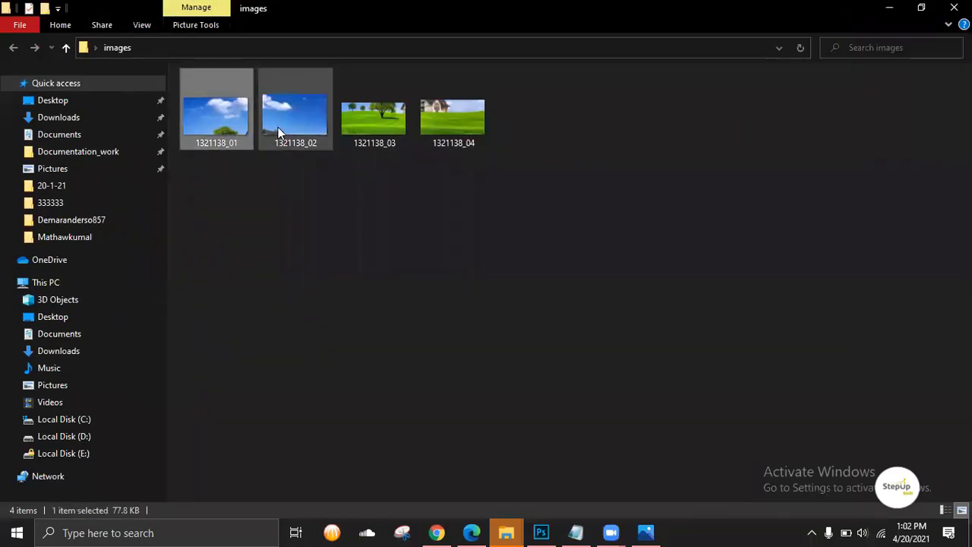
{"action": "left_click", "coordinate": [278, 127]}
{"action": "left_click", "coordinate": [656, 206]}
{"action": "right_click", "coordinate": [590, 177]}
{"action": "mouse_move", "coordinate": [615, 187]}
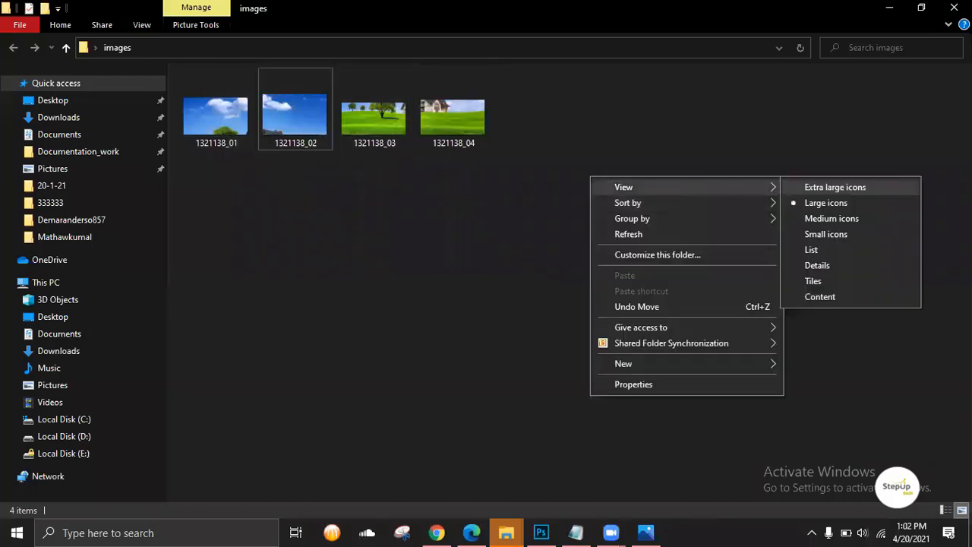
{"action": "left_click", "coordinate": [810, 188]}
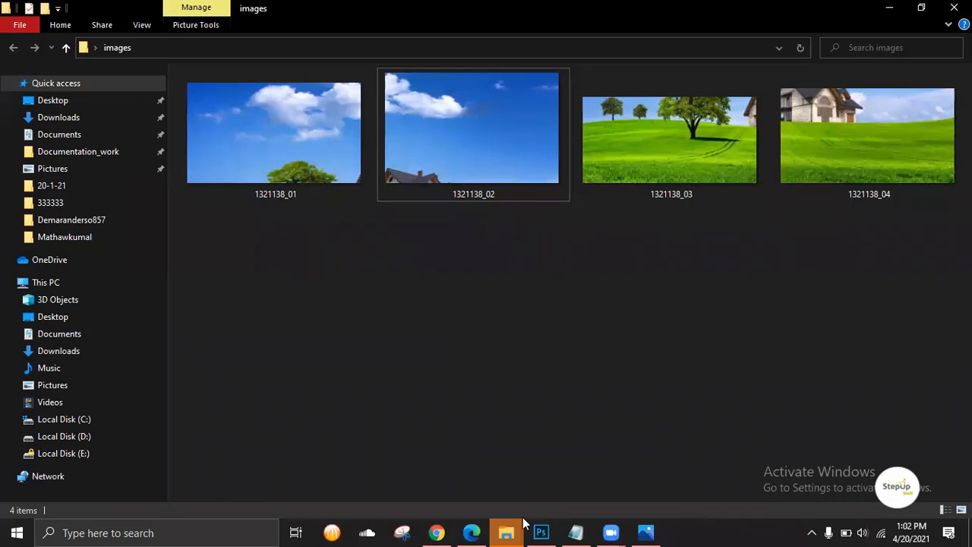
Compare the four exported slice images in the images folder with the sliced landscape in Photoshop.
{"action": "left_click", "coordinate": [551, 530]}
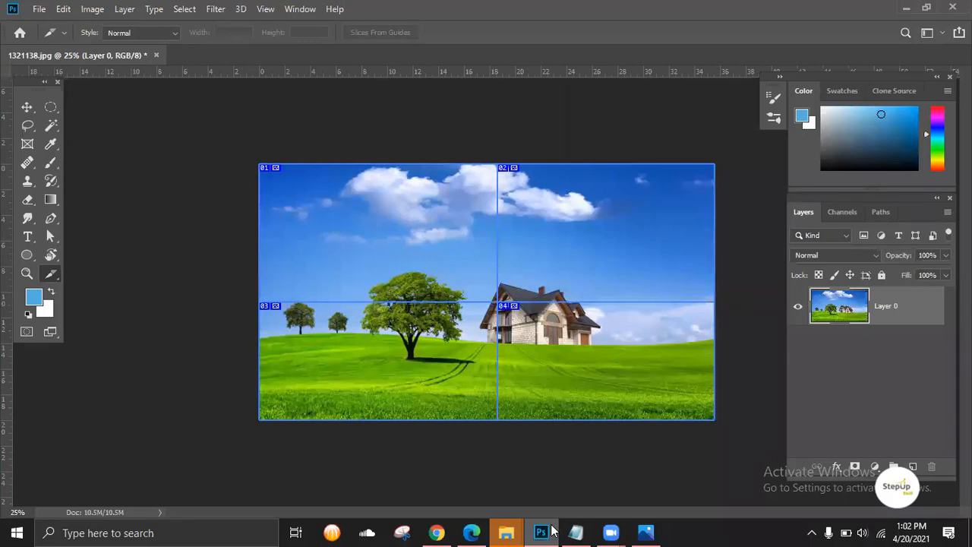
{"action": "left_click", "coordinate": [553, 531]}
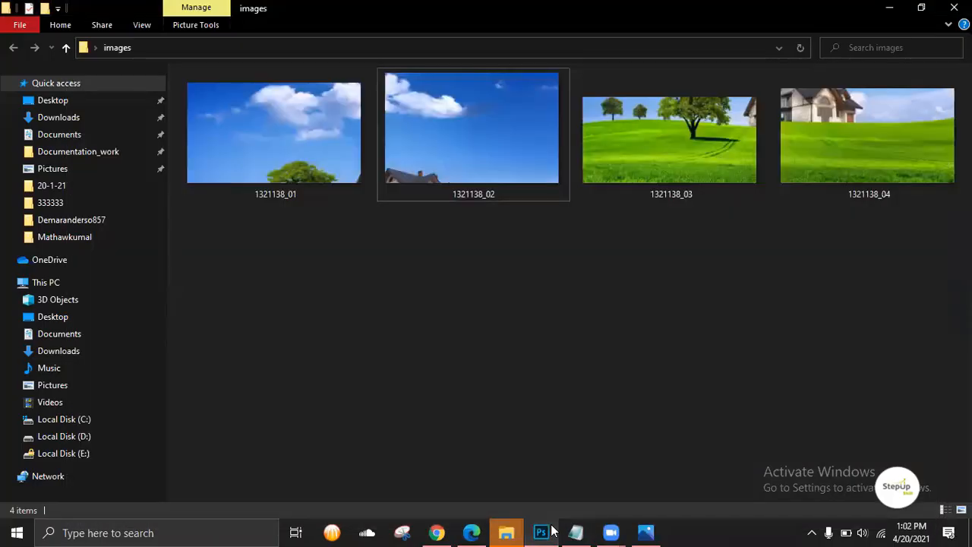
{"action": "left_click", "coordinate": [553, 532]}
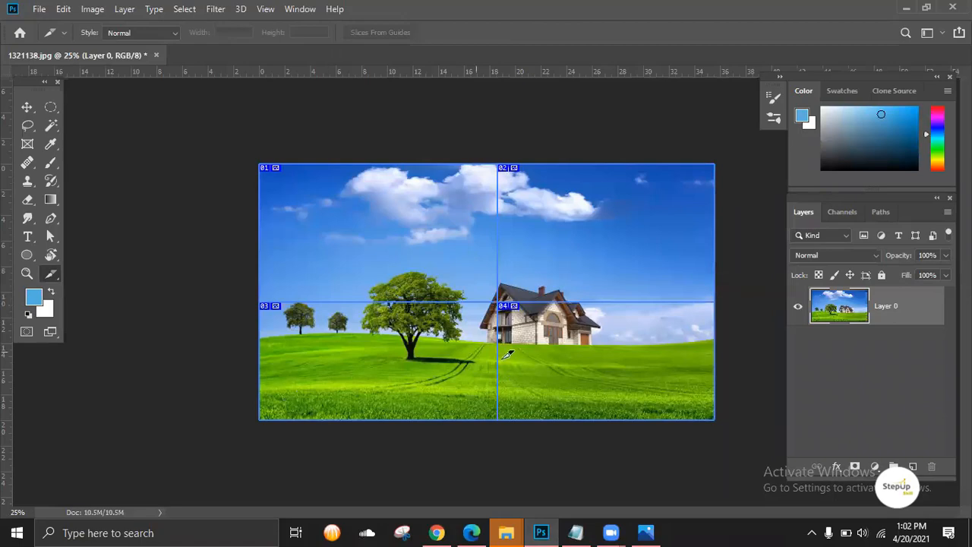
{"action": "left_click", "coordinate": [542, 531]}
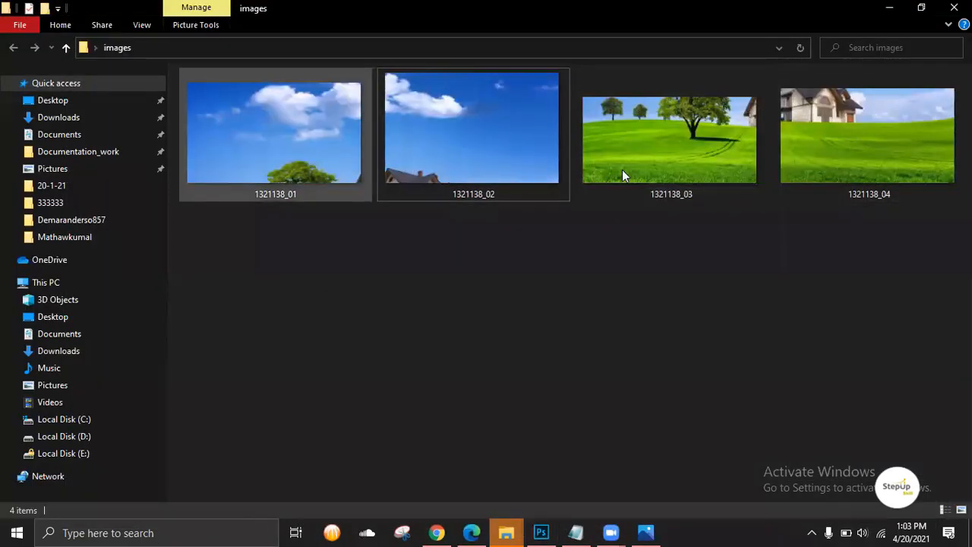
{"action": "left_click", "coordinate": [283, 176]}
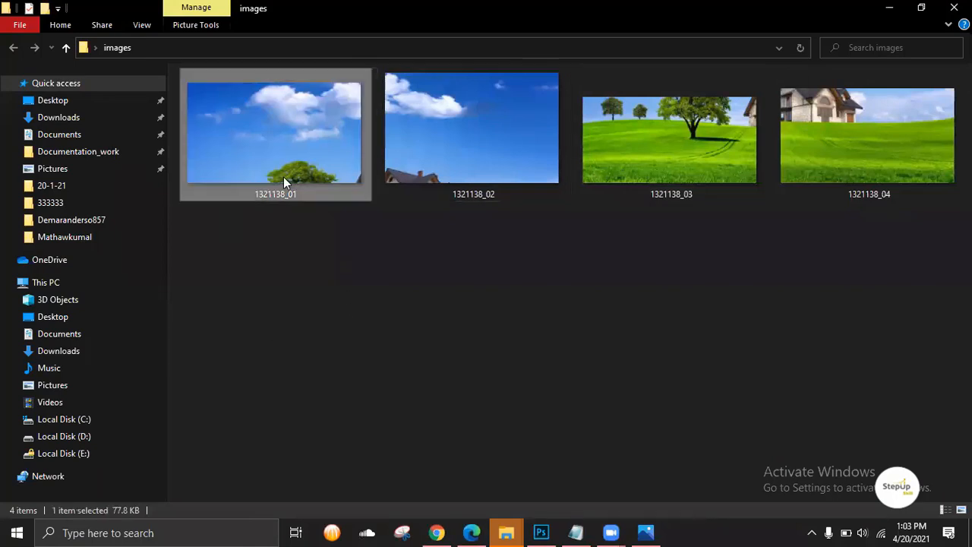
{"action": "left_click", "coordinate": [452, 133]}
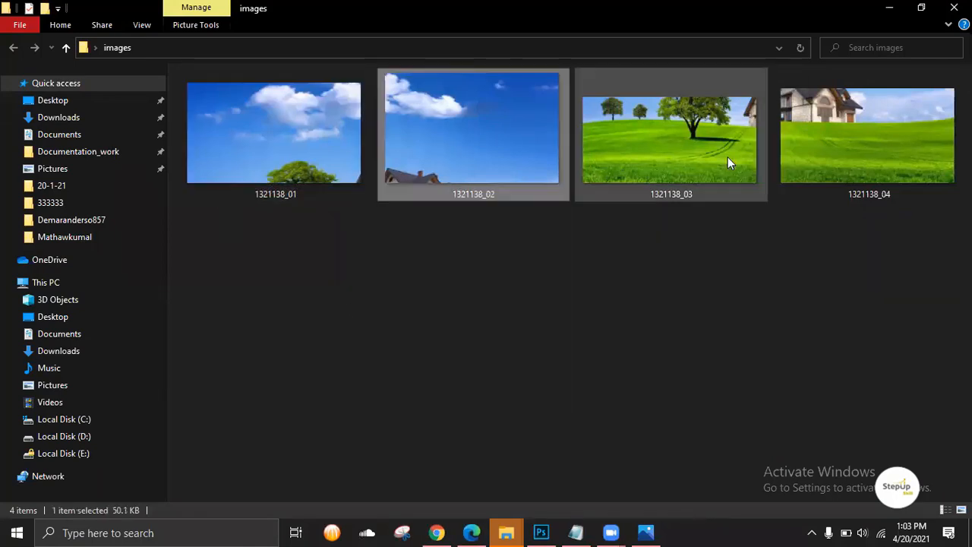
{"action": "left_click", "coordinate": [727, 156]}
{"action": "left_click", "coordinate": [927, 173]}
{"action": "left_click", "coordinate": [540, 533]}
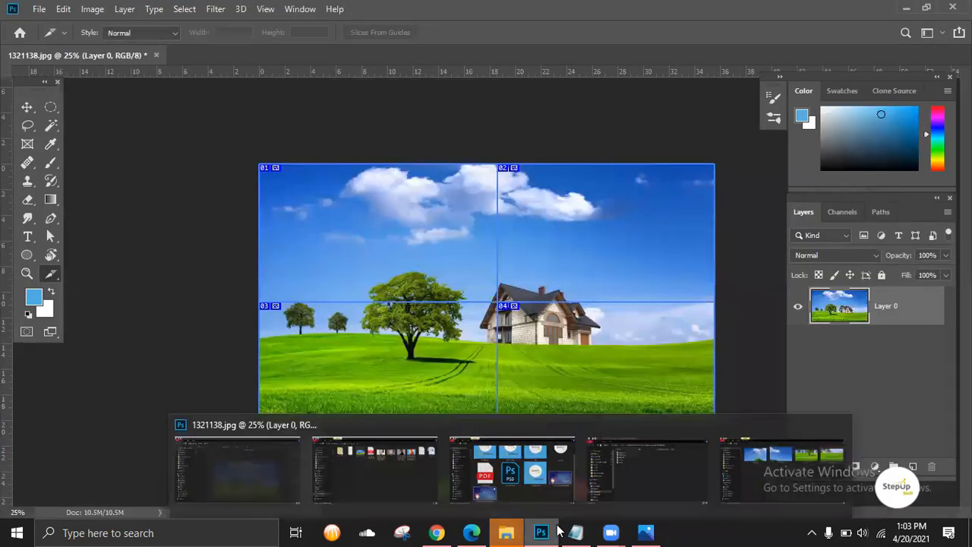
{"action": "mouse_move", "coordinate": [540, 531]}
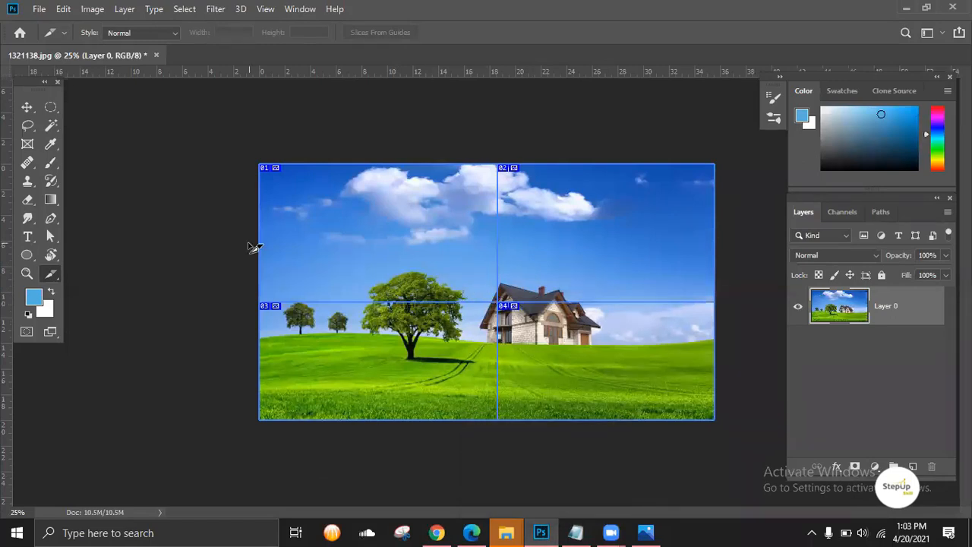
Undo the four slices and the conversion of the background layer.
{"action": "key", "text": "ctrl+z"}
{"action": "key", "text": "ctrl+z"}
{"action": "key", "text": "ctrl+z"}
{"action": "key", "text": "ctrl+z"}
{"action": "key", "text": "ctrl+z"}
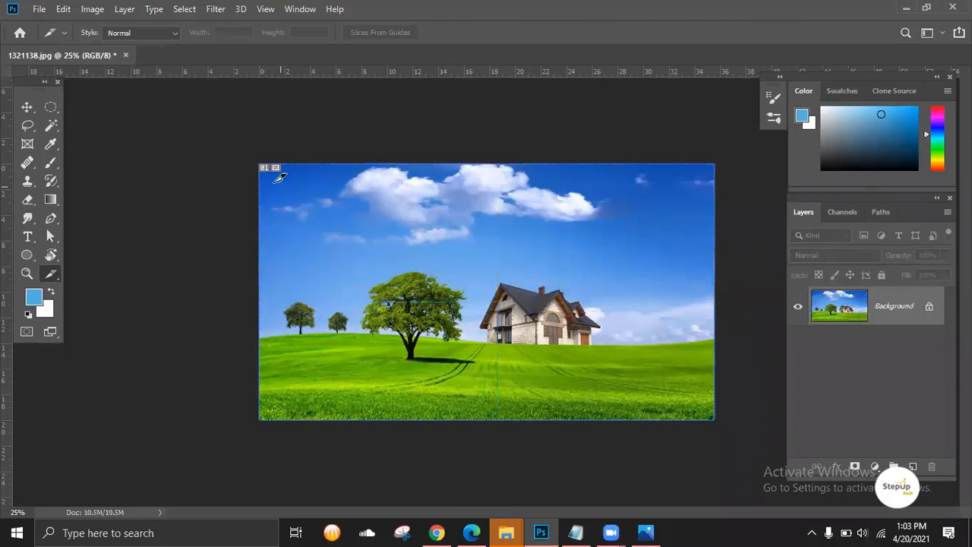
Divide the landscape into six adjoining slices with the Slice tool, three across the sky half and three across the lower half.
{"action": "left_click_drag", "start_coordinate": [261, 164], "coordinate": [449, 293]}
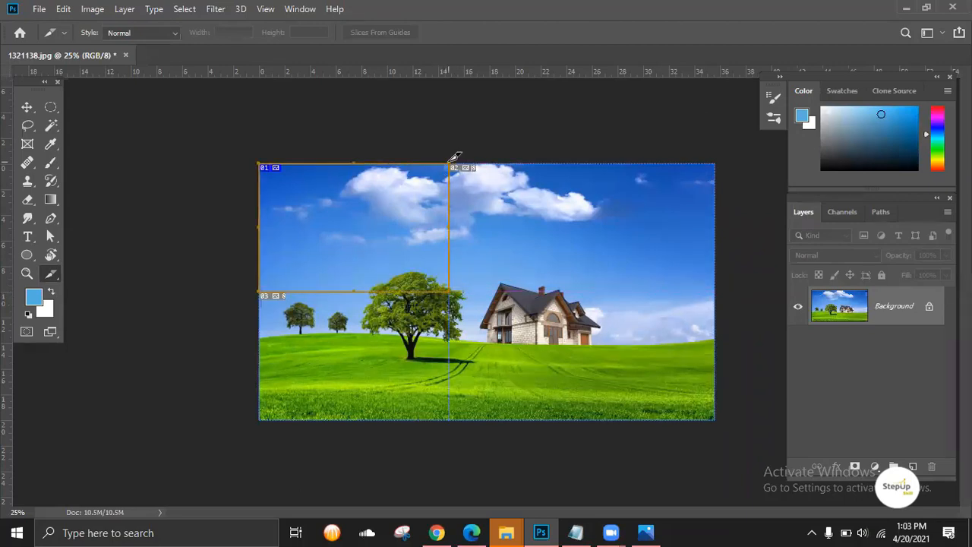
{"action": "left_click_drag", "start_coordinate": [450, 164], "coordinate": [599, 292]}
{"action": "left_click_drag", "start_coordinate": [605, 161], "coordinate": [718, 292]}
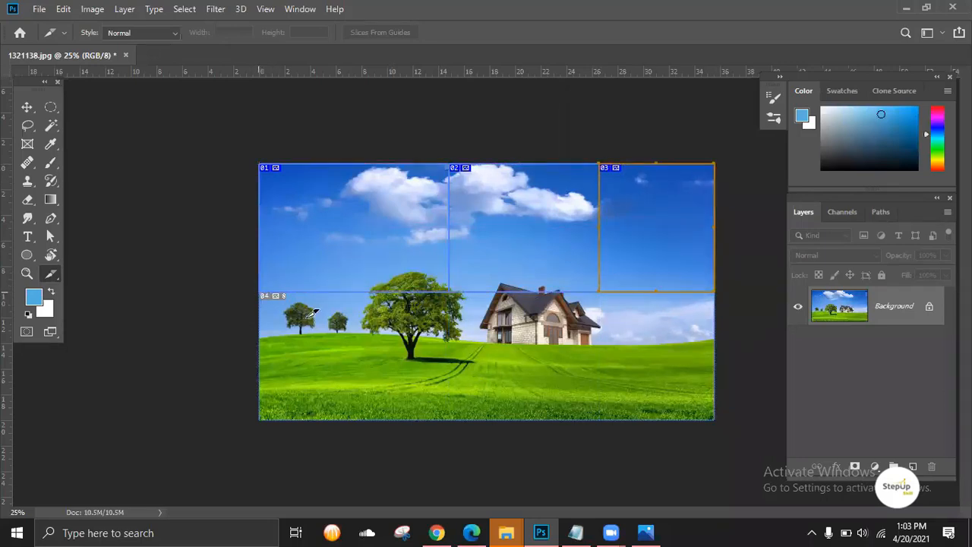
{"action": "left_click_drag", "start_coordinate": [261, 294], "coordinate": [454, 418]}
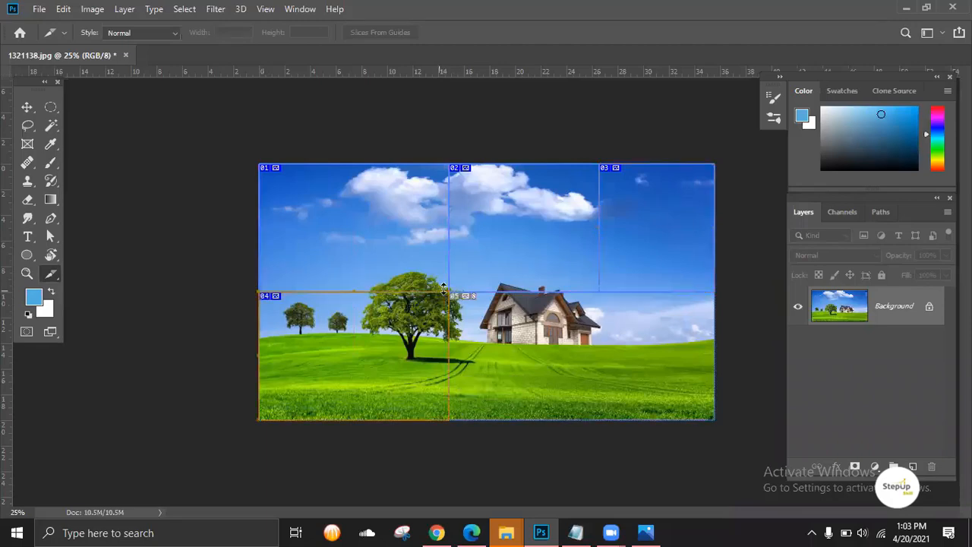
{"action": "left_click_drag", "start_coordinate": [452, 295], "coordinate": [600, 418]}
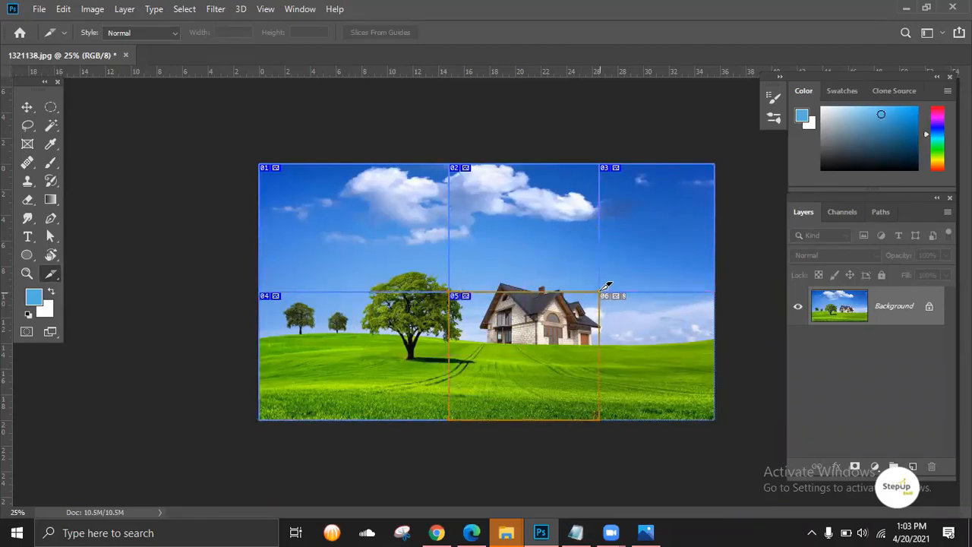
{"action": "left_click_drag", "start_coordinate": [602, 294], "coordinate": [706, 405]}
Save all slices for web as JPEG images only to the Desktop as 1321138, replacing the existing files, and view the images folder.
{"action": "left_click", "coordinate": [39, 9]}
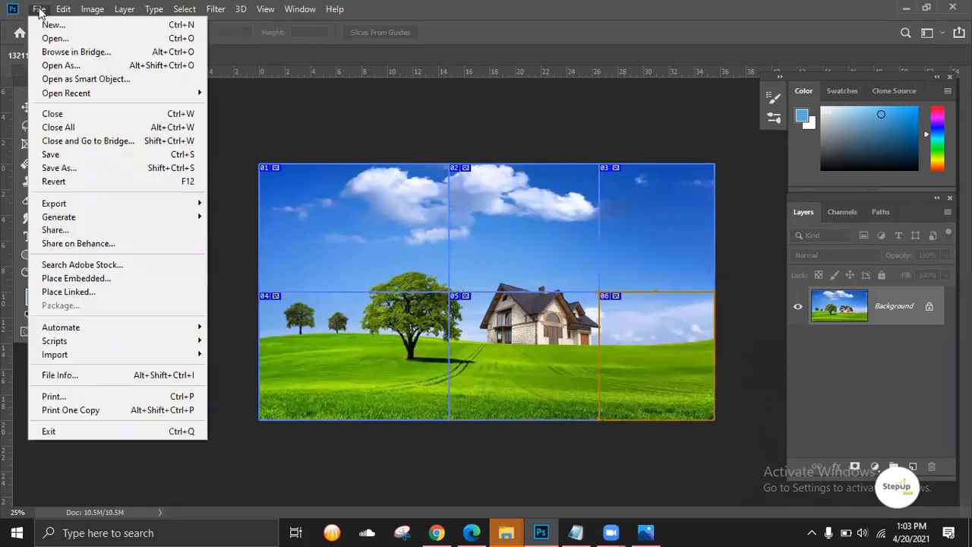
{"action": "mouse_move", "coordinate": [65, 203]}
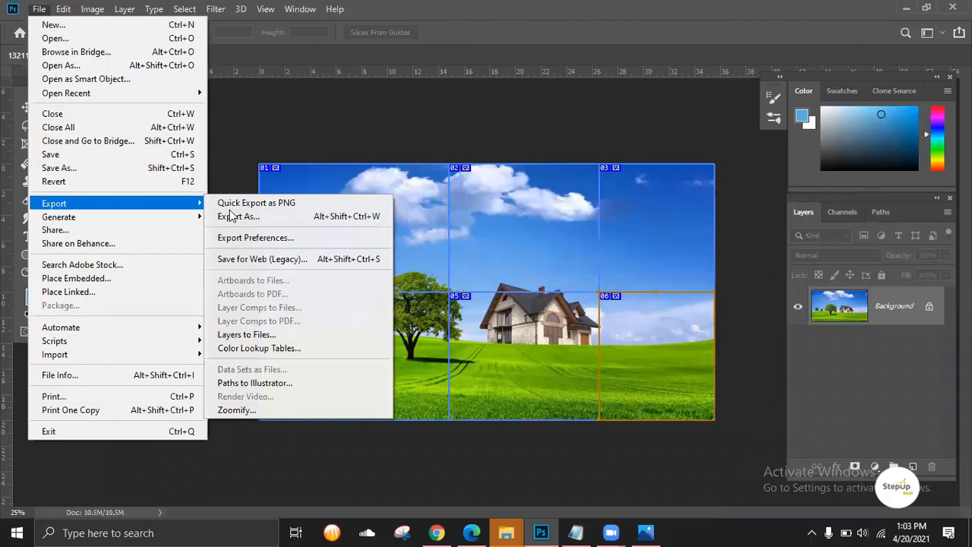
{"action": "left_click", "coordinate": [274, 258]}
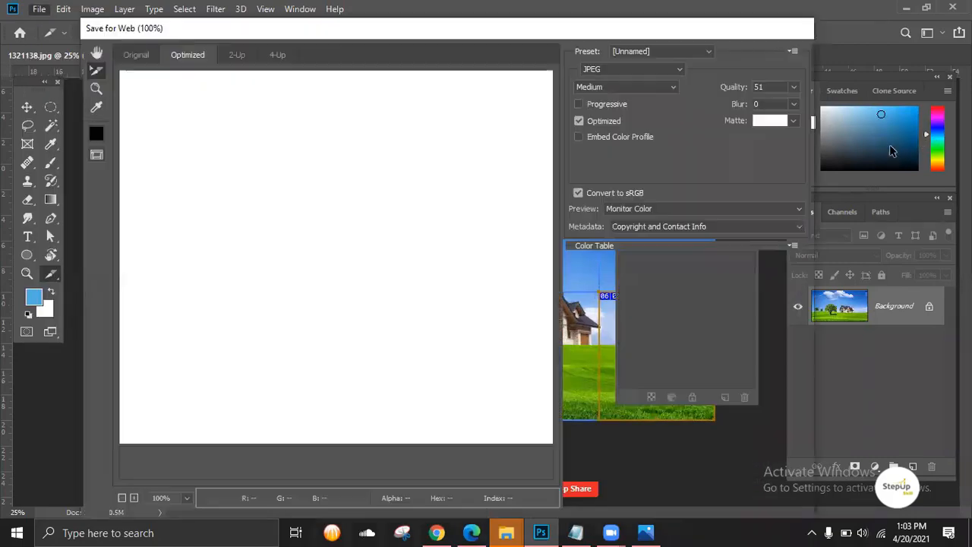
{"action": "left_click", "coordinate": [583, 504]}
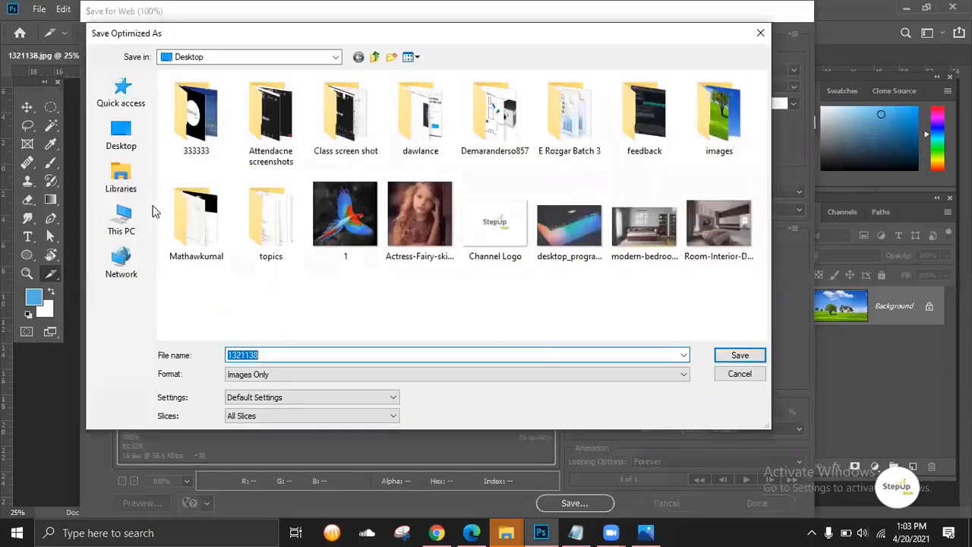
{"action": "left_click", "coordinate": [112, 136]}
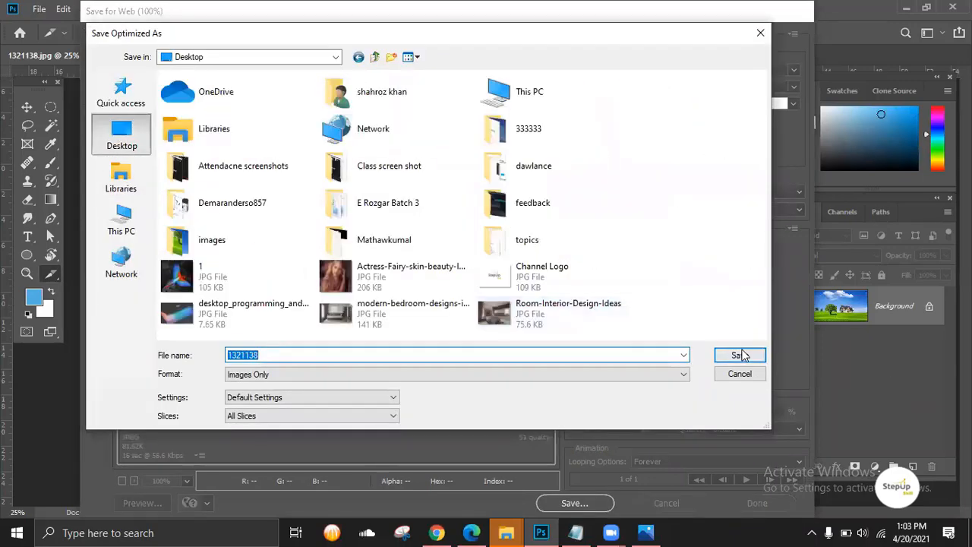
{"action": "left_click", "coordinate": [739, 355]}
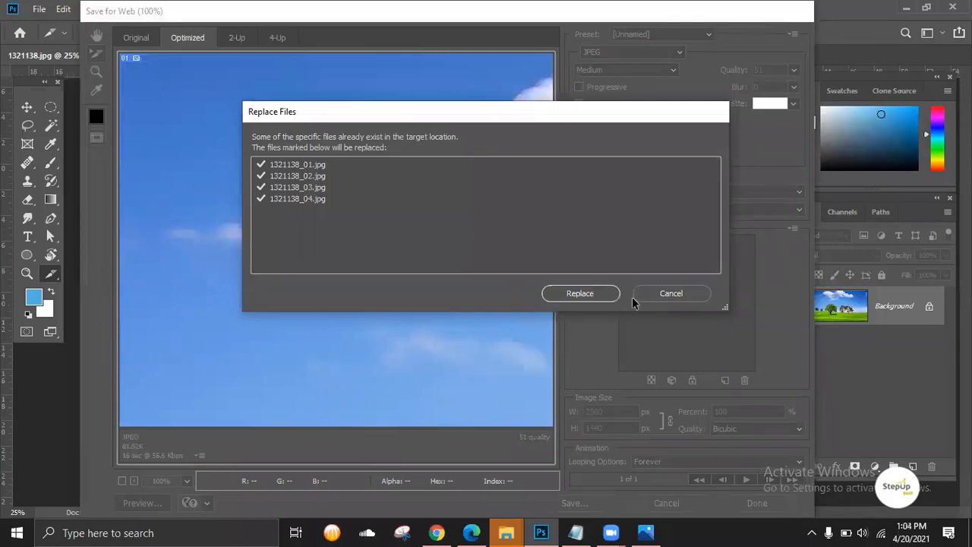
{"action": "left_click", "coordinate": [593, 293]}
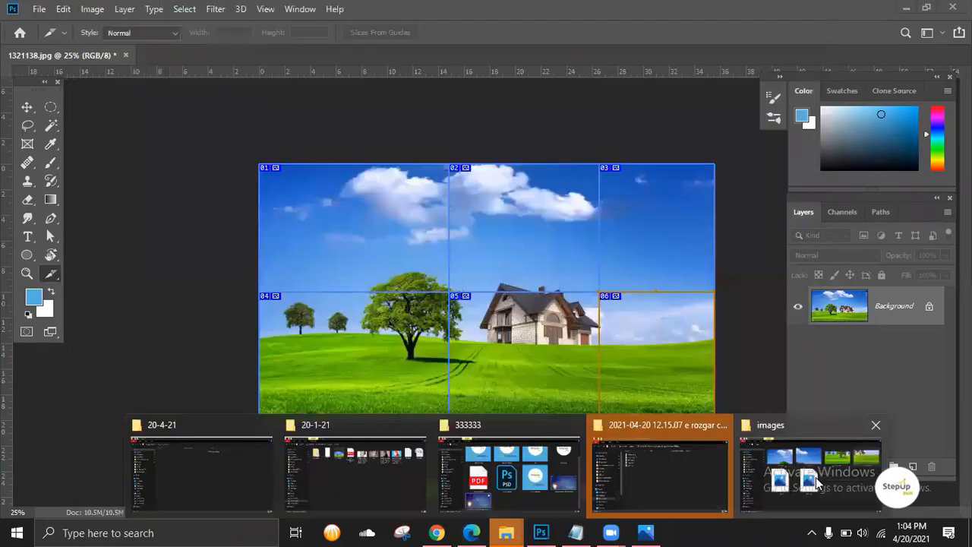
{"action": "left_click", "coordinate": [586, 414]}
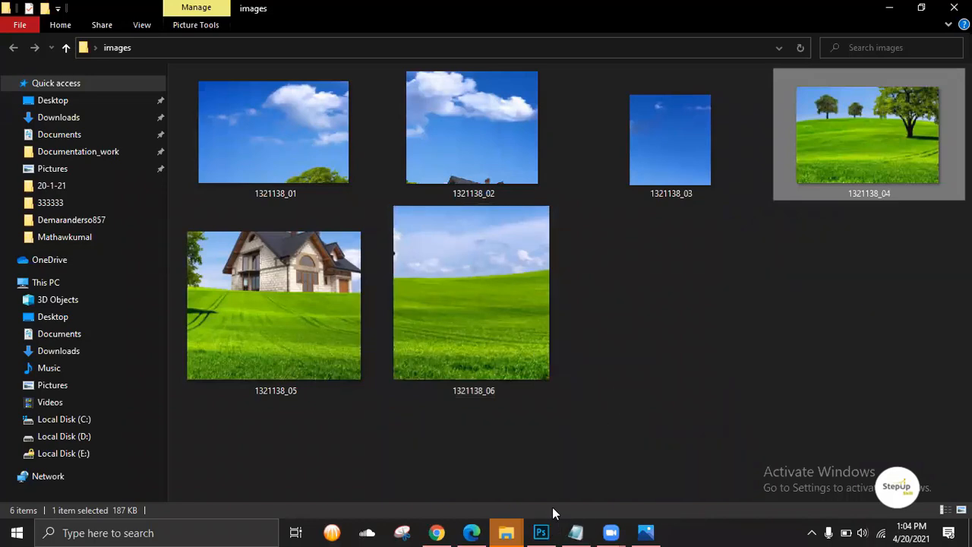
Return to Photoshop and select the middle slice of the sky half with the Slice Select tool.
{"action": "left_click", "coordinate": [541, 531]}
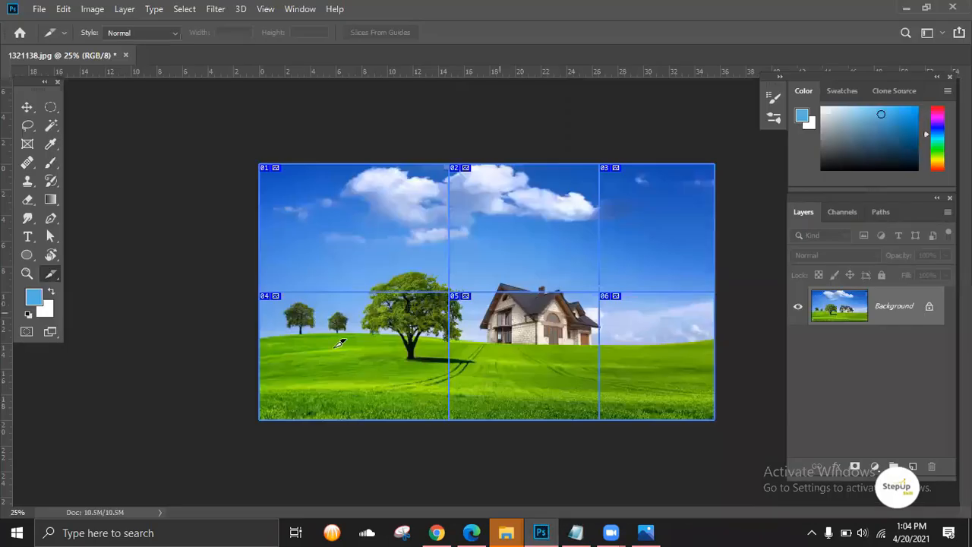
{"action": "right_click", "coordinate": [51, 275]}
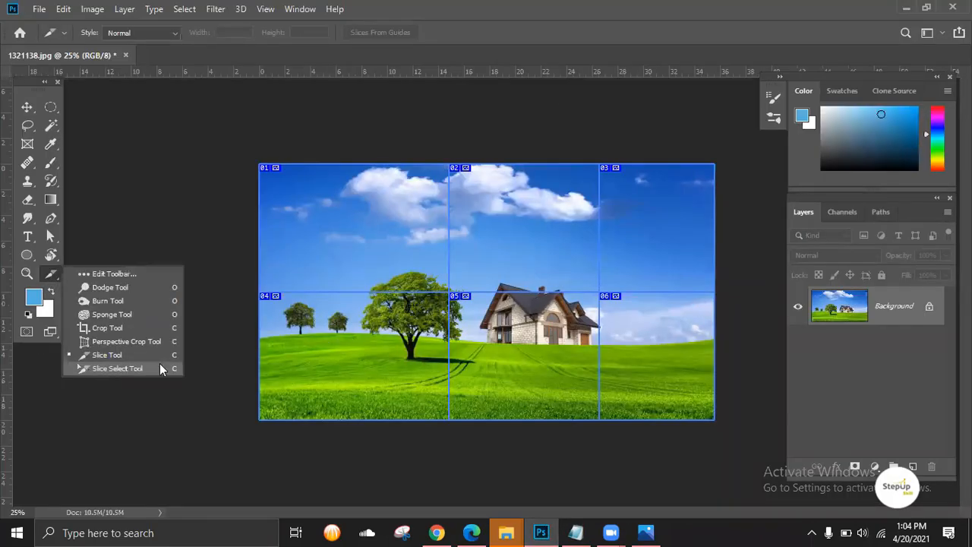
{"action": "left_click", "coordinate": [501, 105]}
{"action": "left_click", "coordinate": [50, 278]}
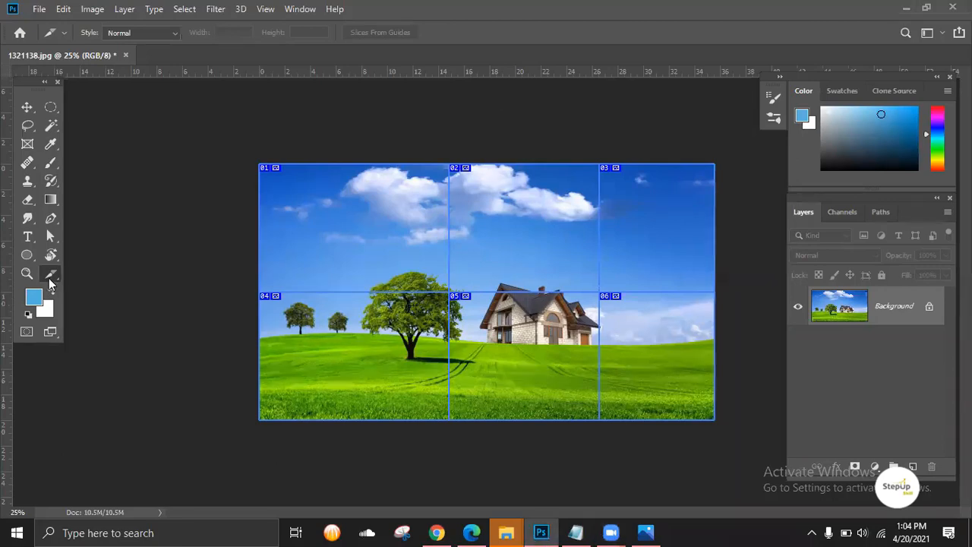
{"action": "right_click", "coordinate": [51, 275]}
{"action": "left_click", "coordinate": [96, 368]}
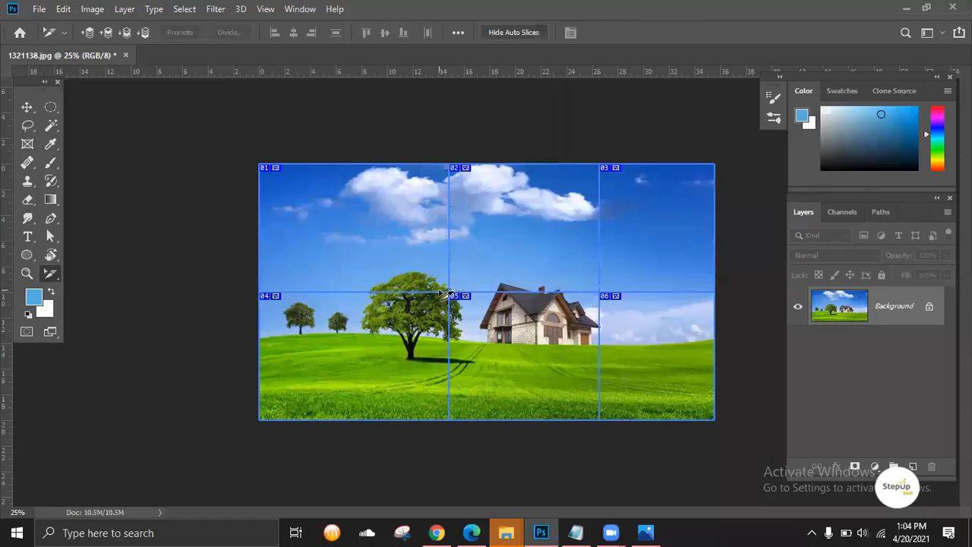
{"action": "key", "text": "ctrl+plus"}
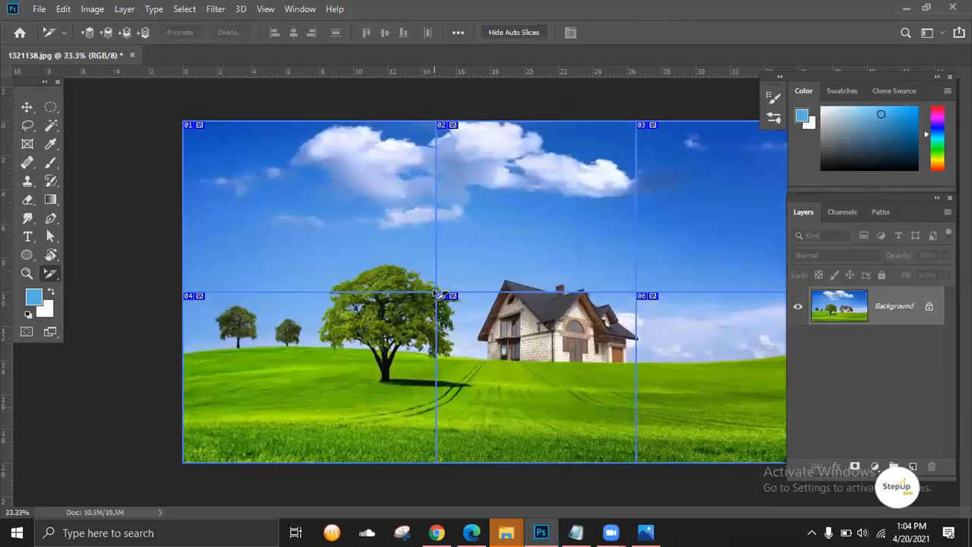
{"action": "left_click_drag", "start_coordinate": [431, 296], "coordinate": [406, 266]}
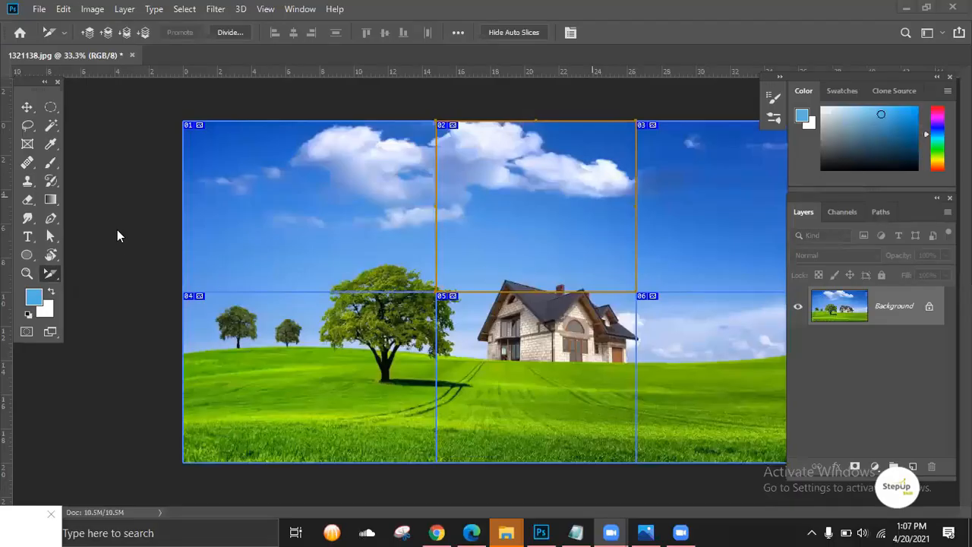
Shorten the middle sky slice to a height of about 5.6 in by raising its lower edge with the Slice Select tool.
{"action": "right_click", "coordinate": [54, 276]}
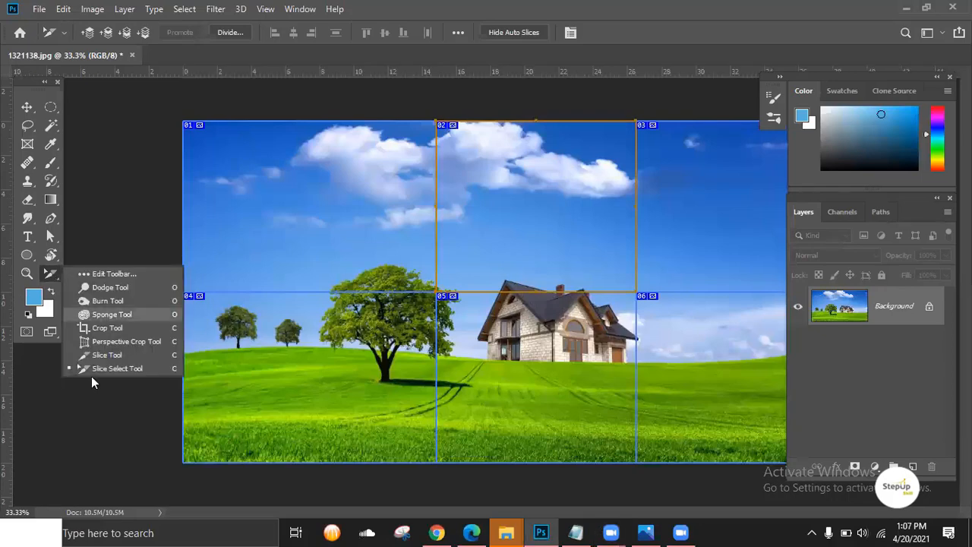
{"action": "left_click", "coordinate": [94, 369]}
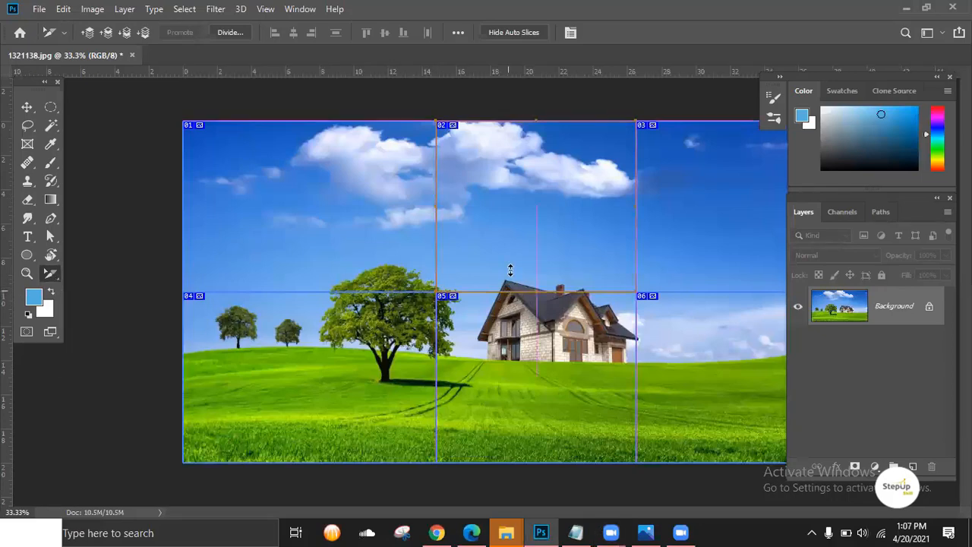
{"action": "left_click_drag", "start_coordinate": [508, 289], "coordinate": [536, 217]}
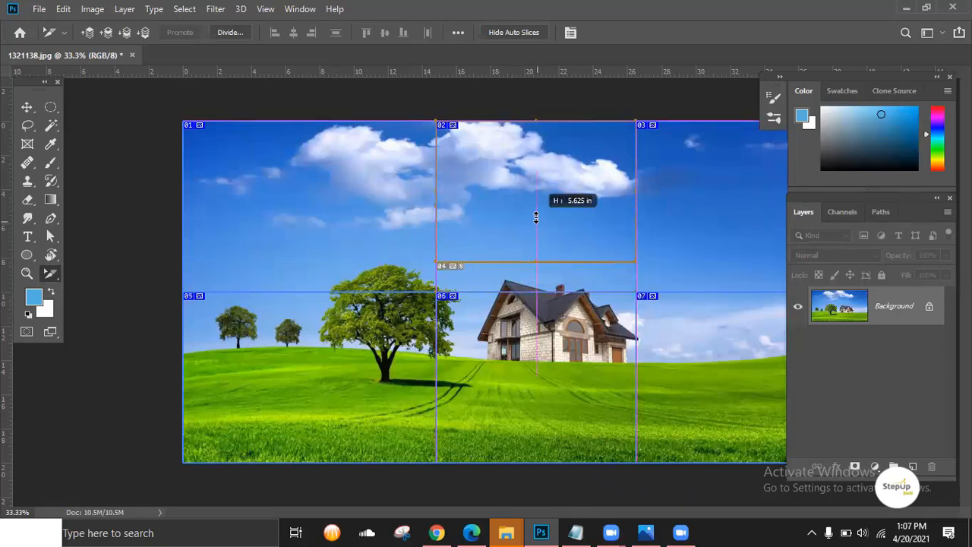
Select the slice covering the image's lower-left area with the Slice Select tool and shrink it by dragging its upper-right corner down and inward.
{"action": "left_click", "coordinate": [438, 278]}
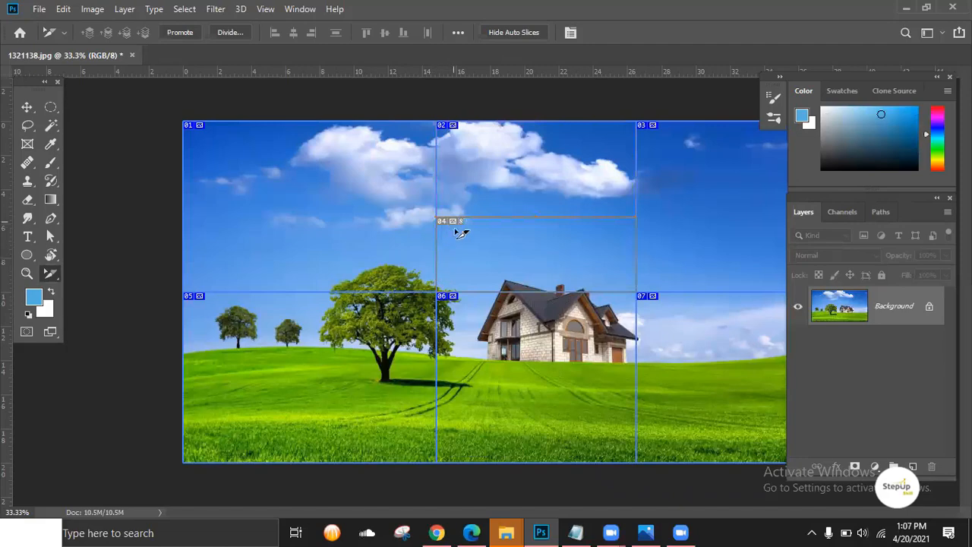
{"action": "left_click", "coordinate": [417, 300]}
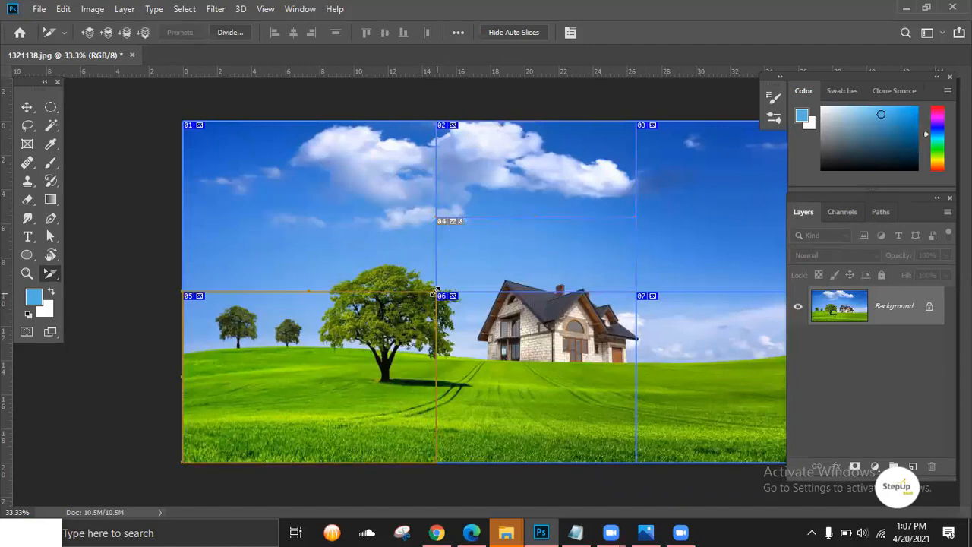
{"action": "left_click_drag", "start_coordinate": [438, 294], "coordinate": [343, 350]}
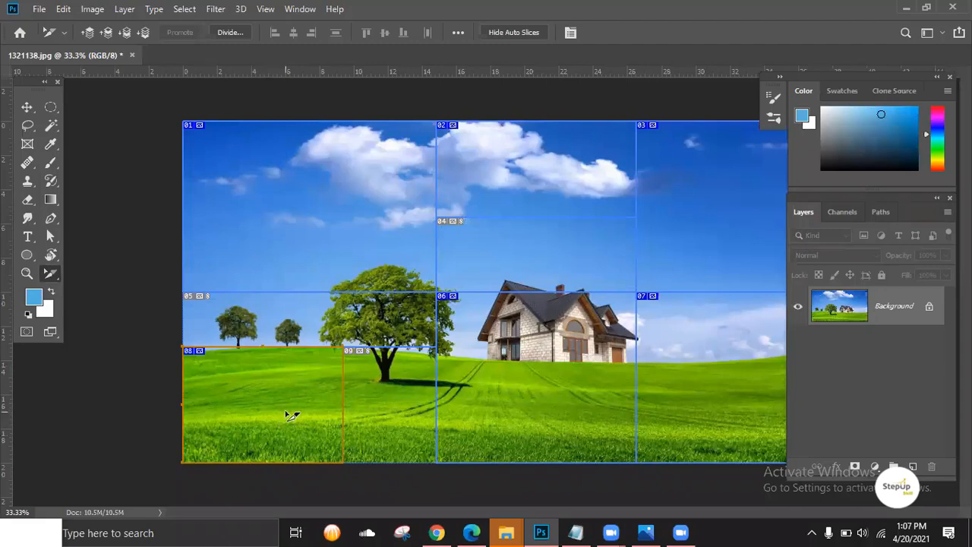
{"action": "key", "text": "ctrl+plus"}
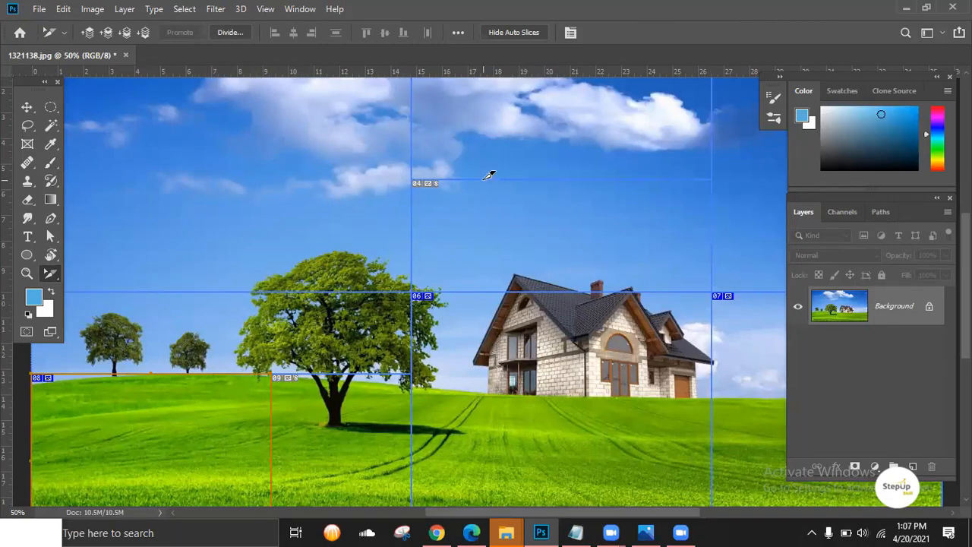
{"action": "key", "text": "ctrl+minus"}
{"action": "key", "text": "ctrl+minus"}
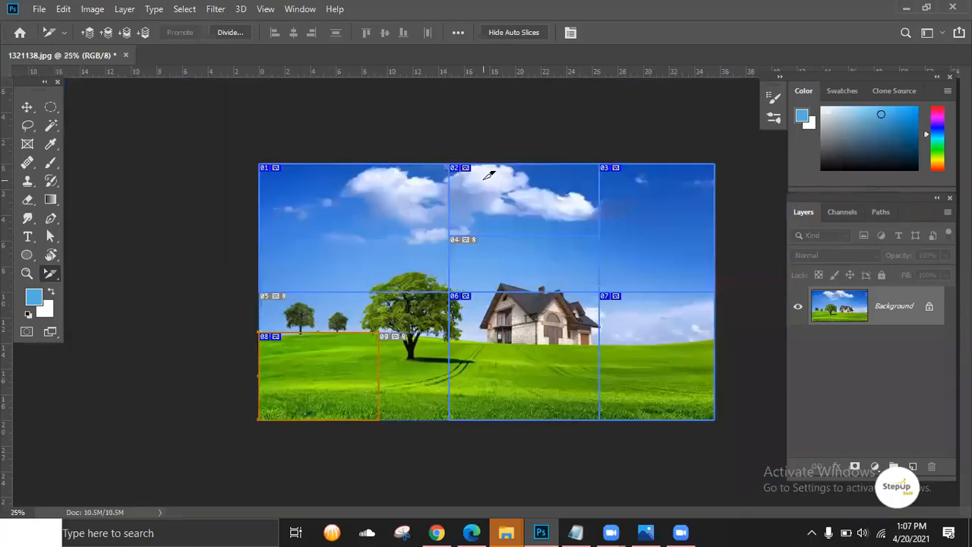
{"action": "key", "text": "ctrl+plus"}
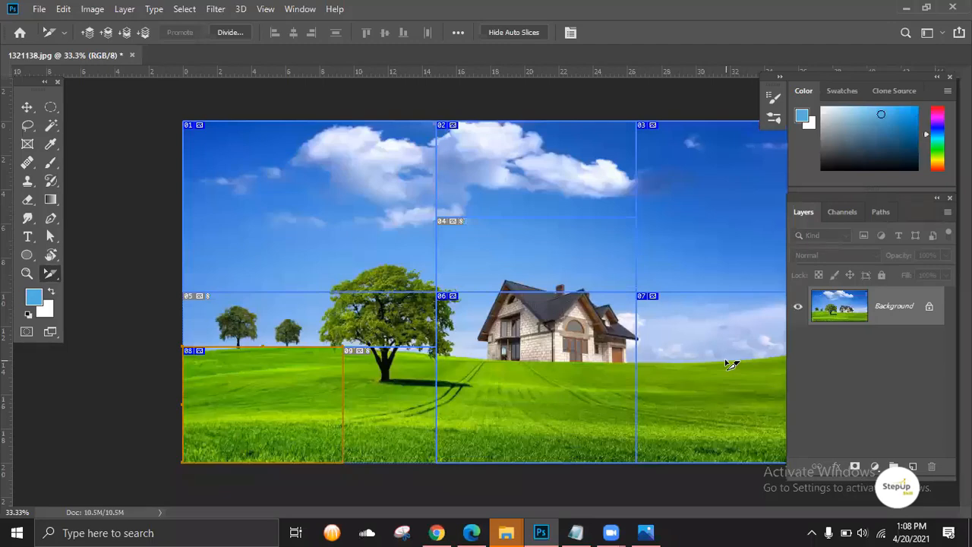
Keep the Slice Select tool active, examine the slice tool options bar figures in the PDF in Edge, and return to Photoshop.
{"action": "right_click", "coordinate": [55, 275]}
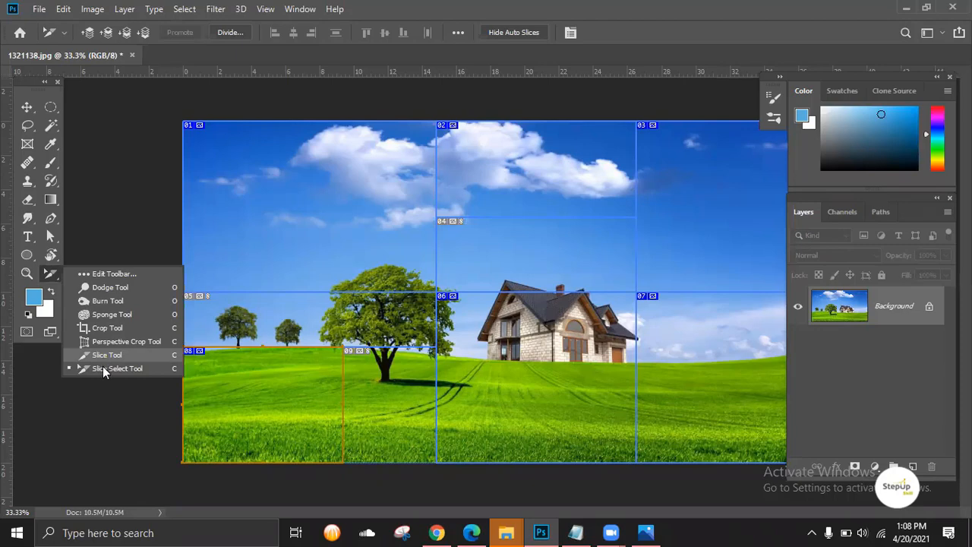
{"action": "left_click", "coordinate": [102, 368]}
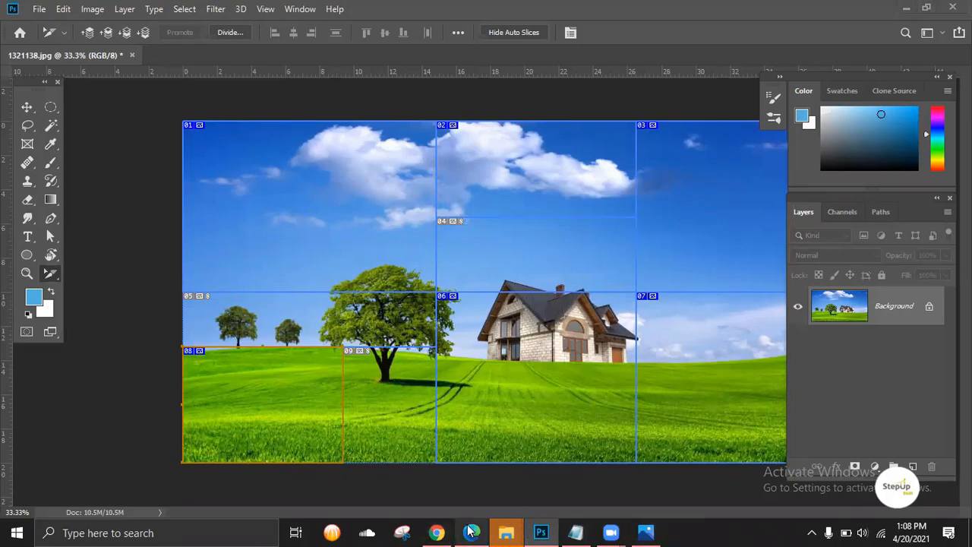
{"action": "key", "text": "alt+Tab"}
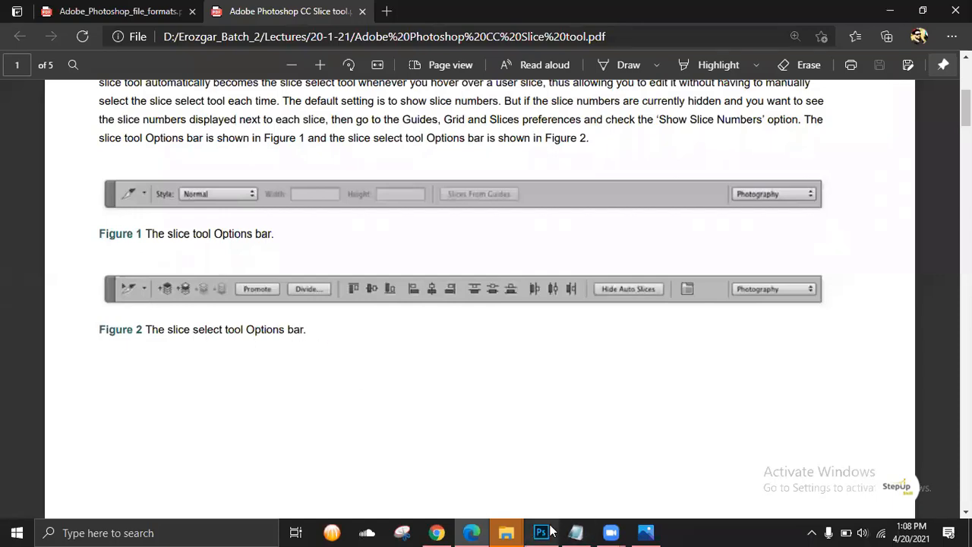
{"action": "key", "text": "alt+Tab"}
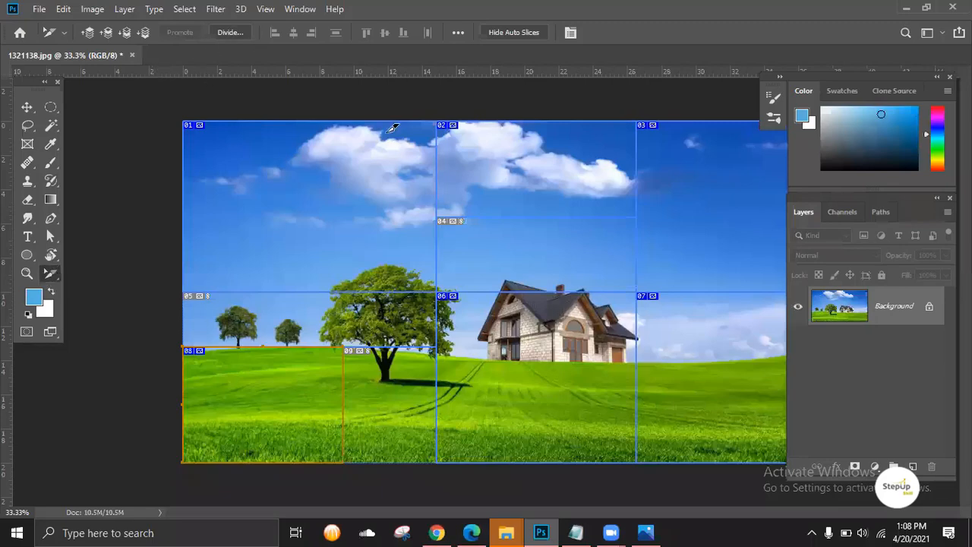
Switch to the Slice tool, try placing two 64 by 64 px slices with the Fixed Size style, and undo them.
{"action": "key", "text": "shift+c"}
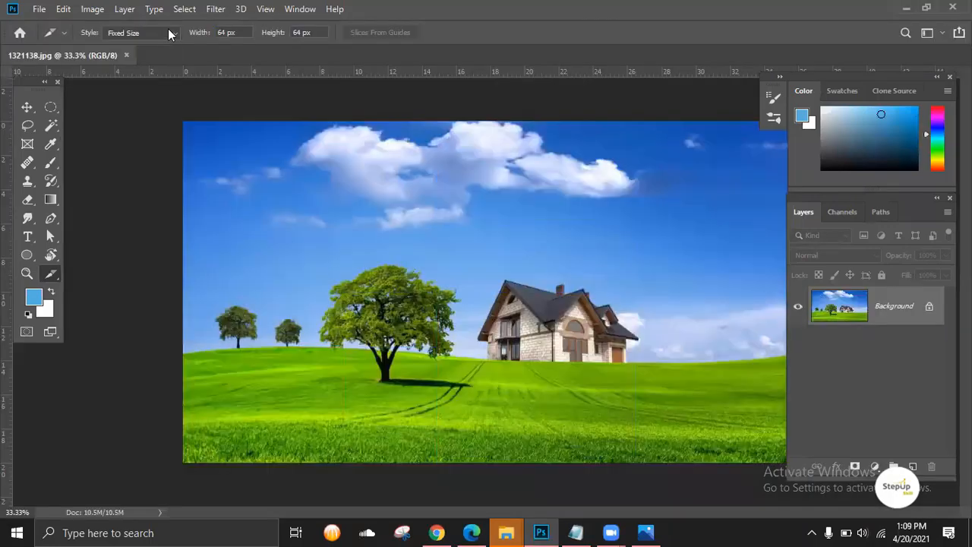
{"action": "left_click", "coordinate": [168, 32]}
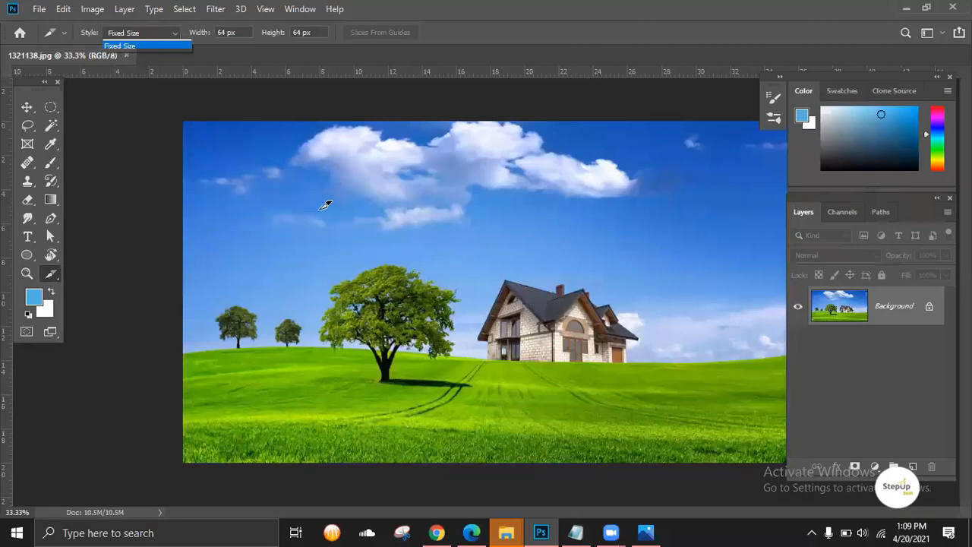
{"action": "left_click", "coordinate": [262, 38]}
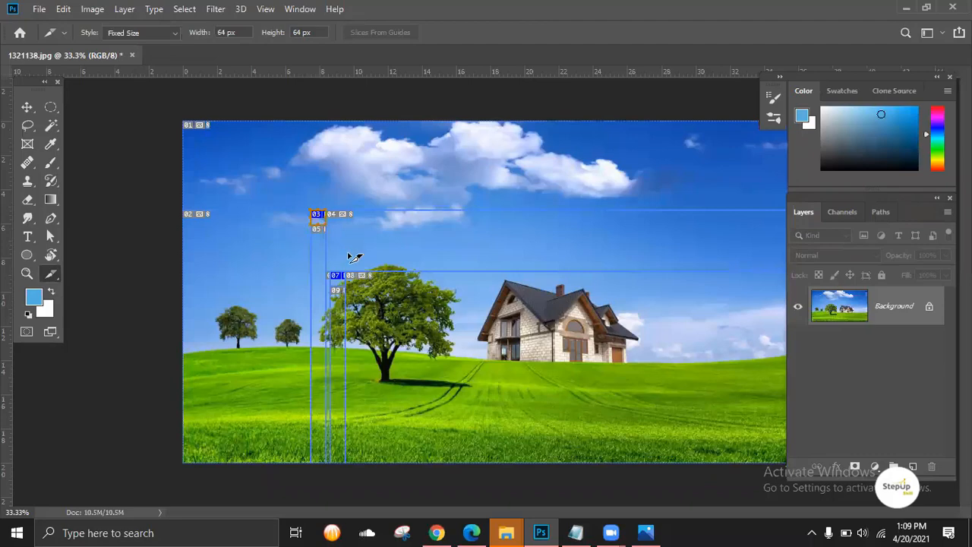
{"action": "key", "text": "ctrl+z"}
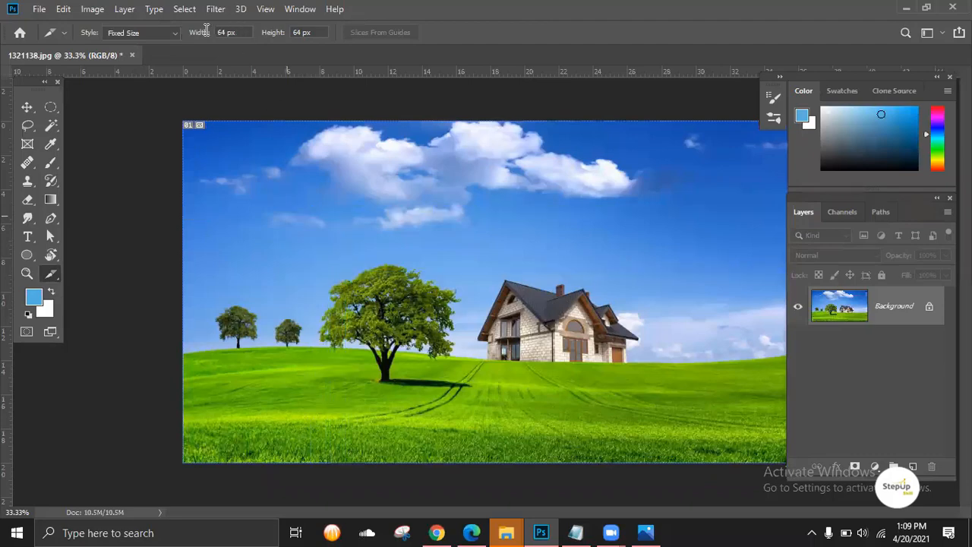
Set the fixed slice size to 400 px wide and 400 px high, place one slice in the sky above the trees, and keep the Fixed Size style.
{"action": "double_click", "coordinate": [228, 32]}
{"action": "type", "text": "400"}
{"action": "key", "text": "Tab"}
{"action": "type", "text": "400"}
{"action": "key", "text": "Tab"}
{"action": "left_click_drag", "start_coordinate": [277, 218], "coordinate": [275, 193]}
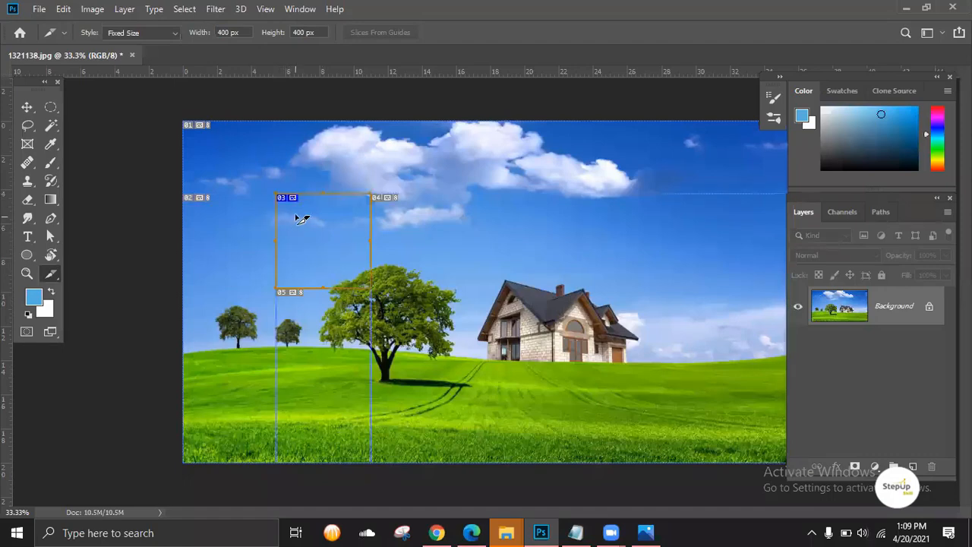
{"action": "left_click", "coordinate": [174, 32]}
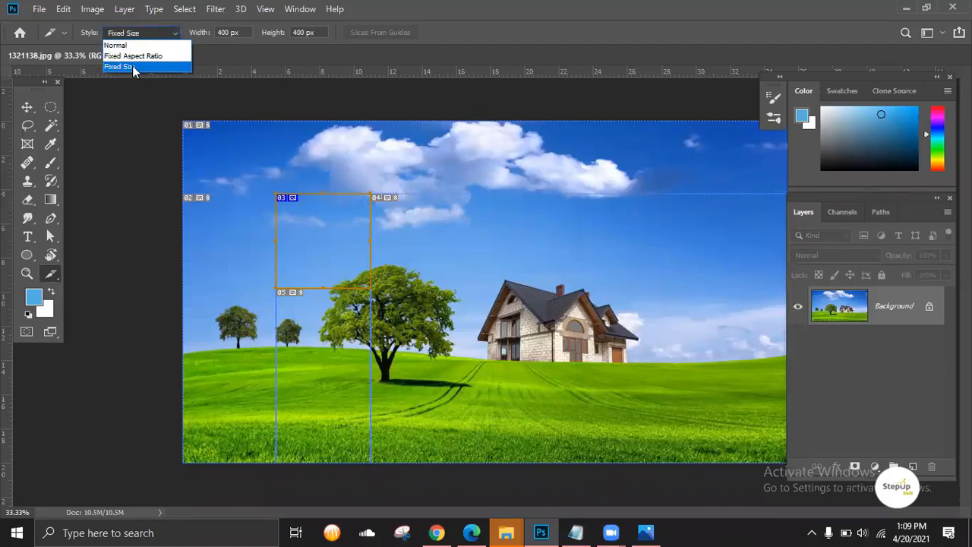
{"action": "left_click", "coordinate": [270, 50]}
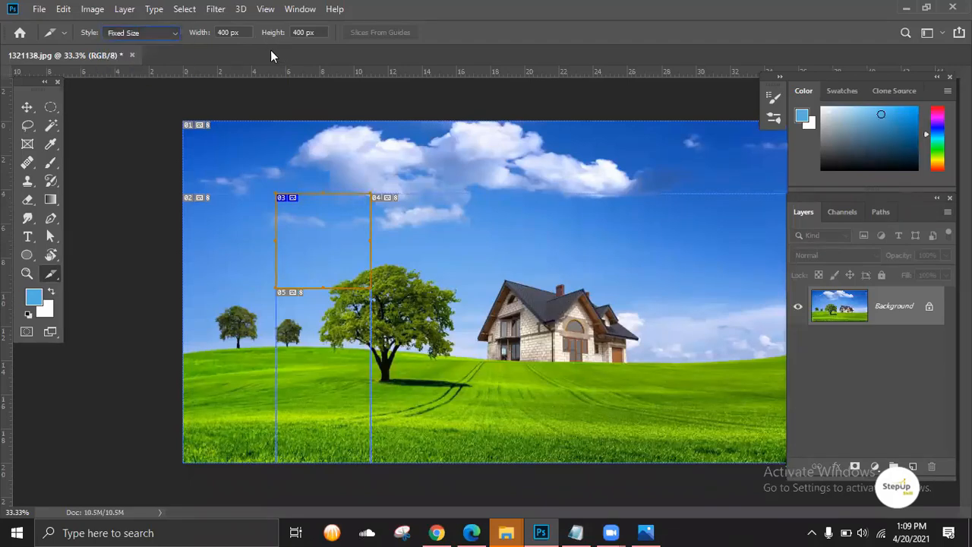